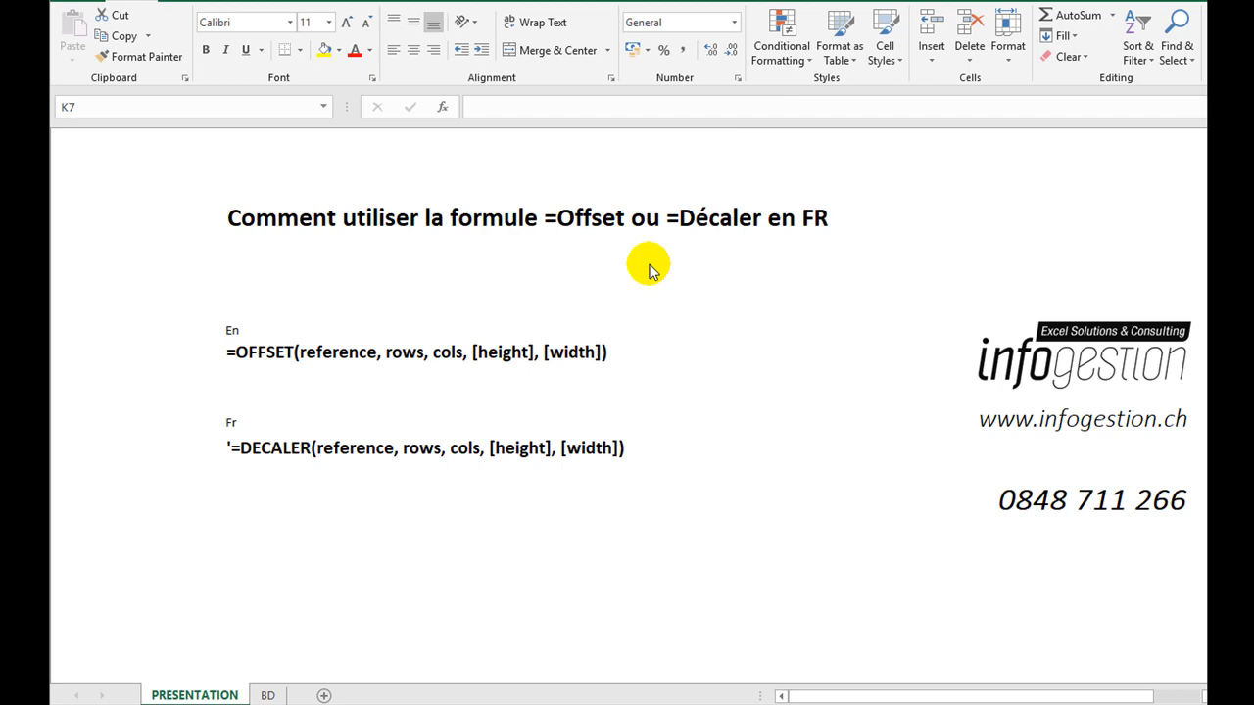
# On the BD sheet, examine the client data, the Région column and the amount columns from Prix brut to total.
pyautogui.click(267, 695)
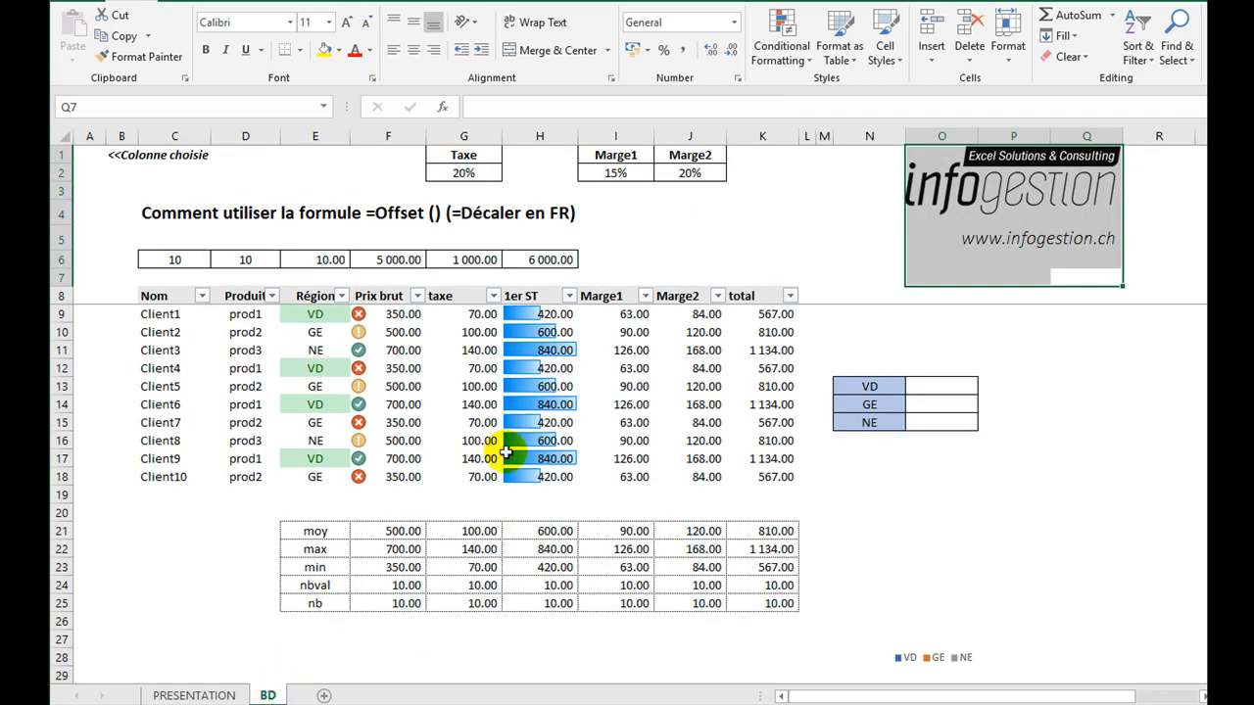
pyautogui.moveTo(162, 313); pyautogui.dragTo(705, 443)
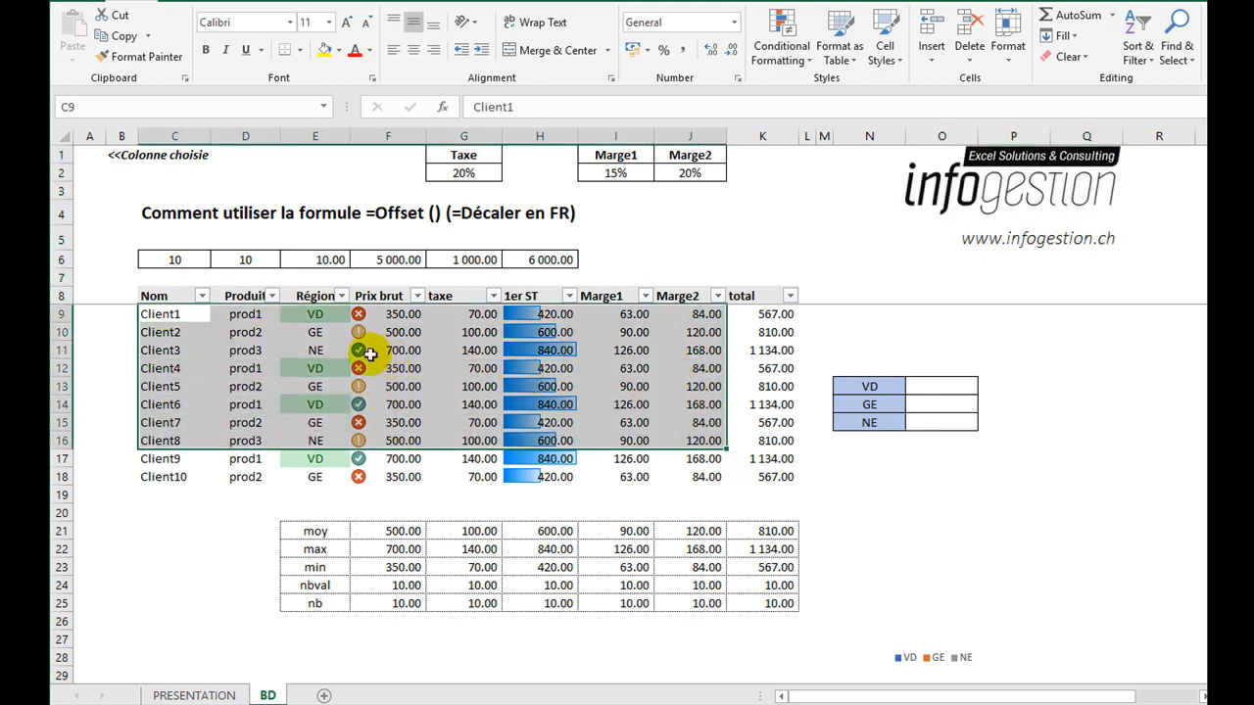
pyautogui.moveTo(307, 295); pyautogui.dragTo(306, 473)
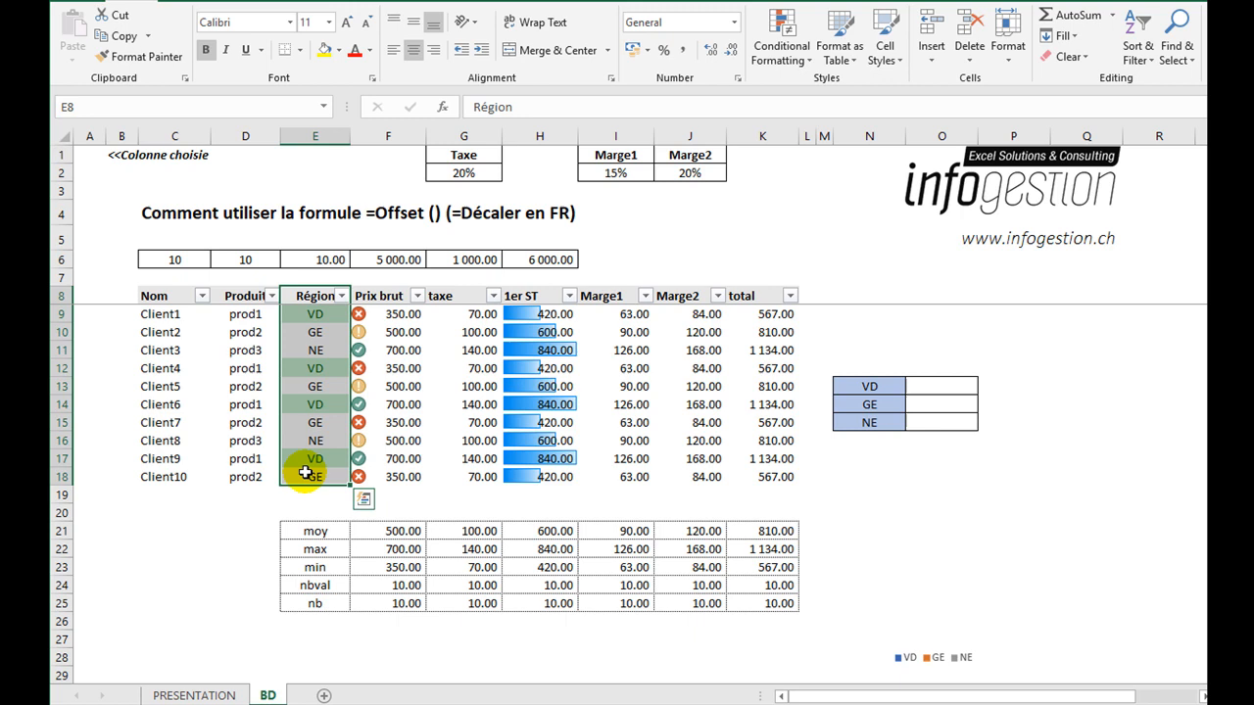
pyautogui.moveTo(393, 297); pyautogui.dragTo(749, 466)
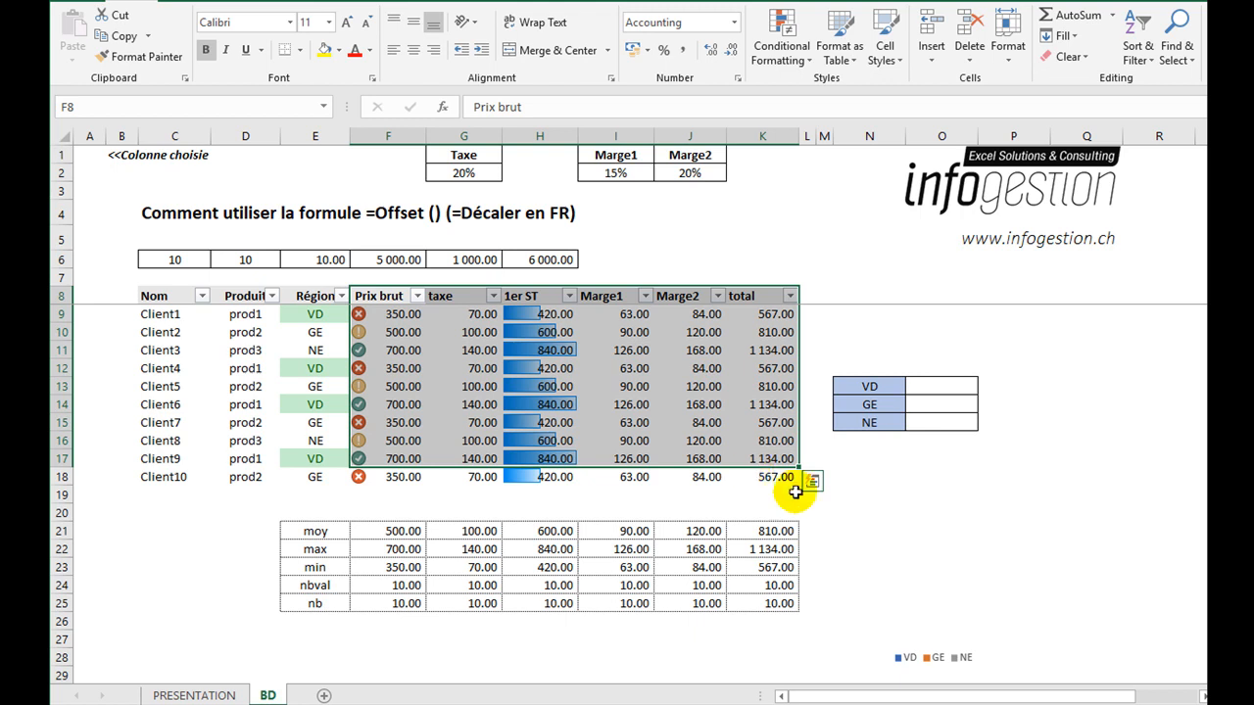
# Start a SUMIFS formula in cell O13 beside region VD, using the whole Prix brut column F:F as the sum range.
pyautogui.click(952, 389)
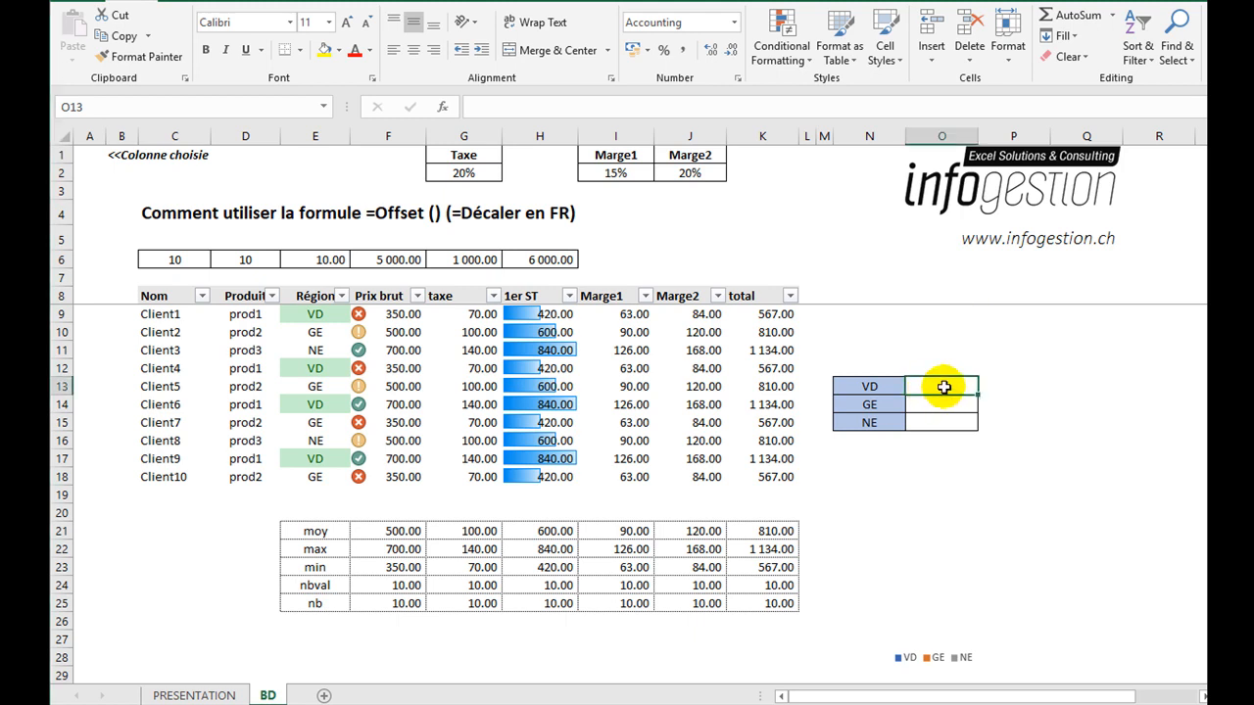
pyautogui.write('=')
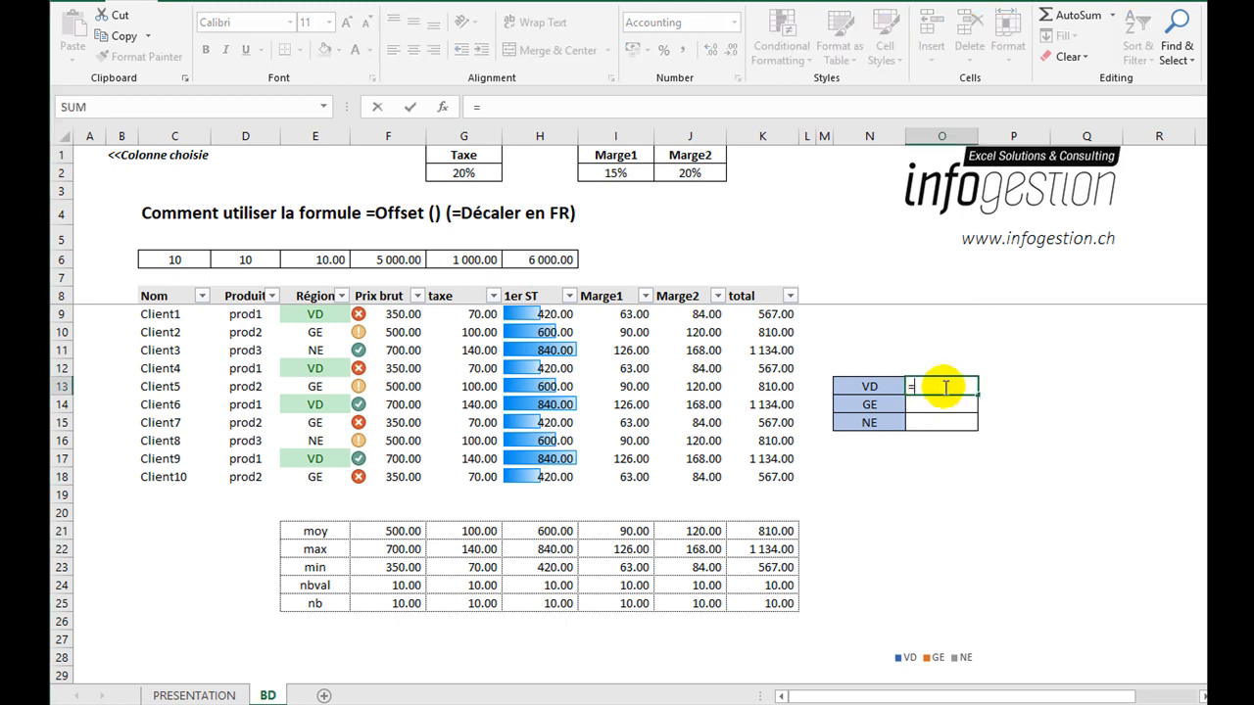
pyautogui.write('sumifs(')
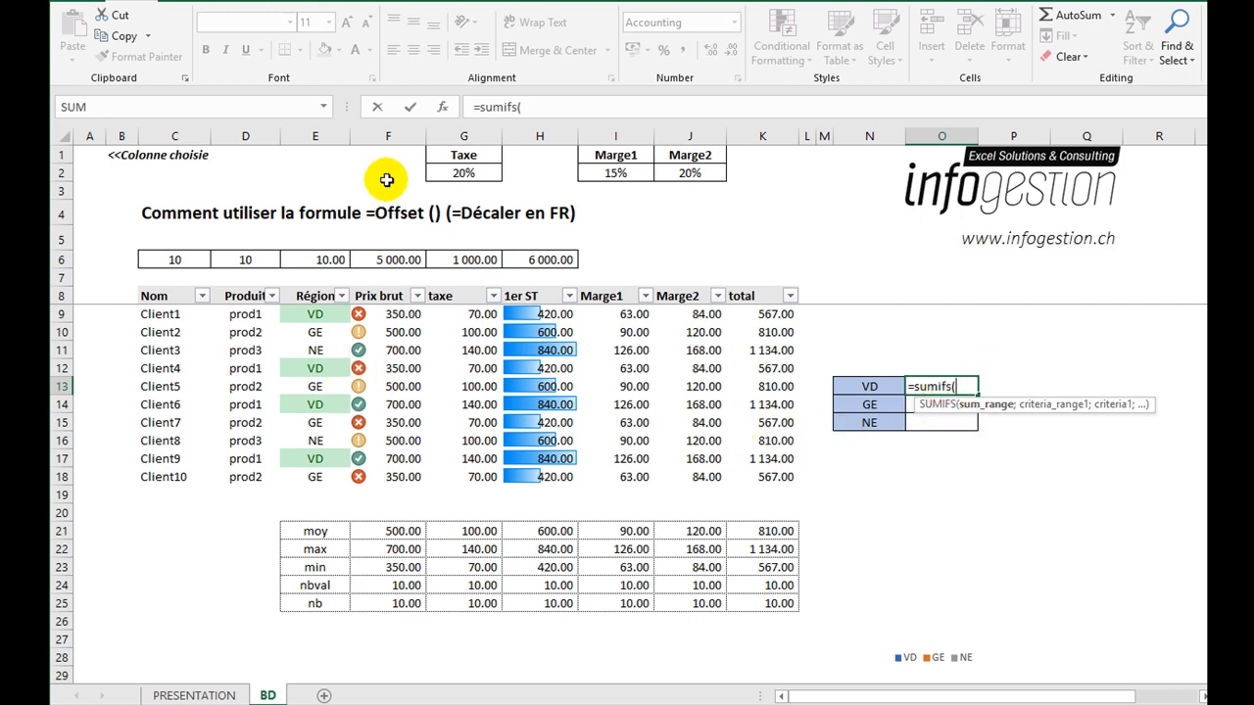
pyautogui.click(387, 129)
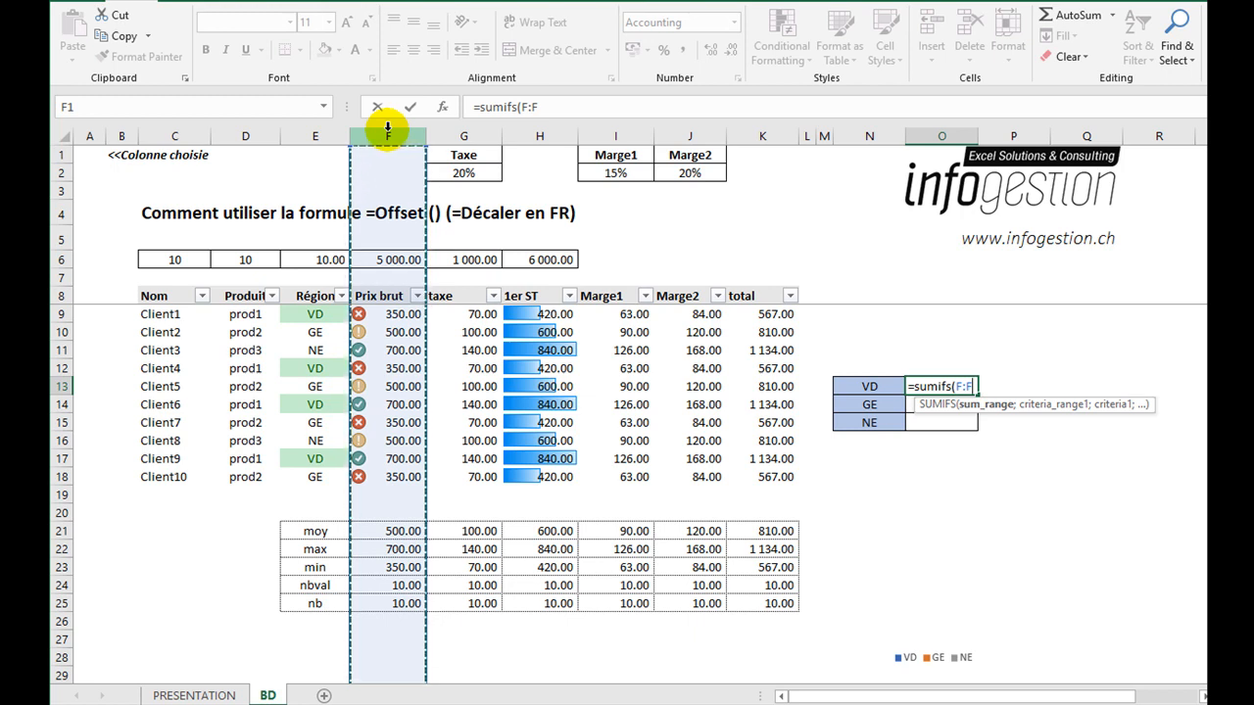
pyautogui.write(';')
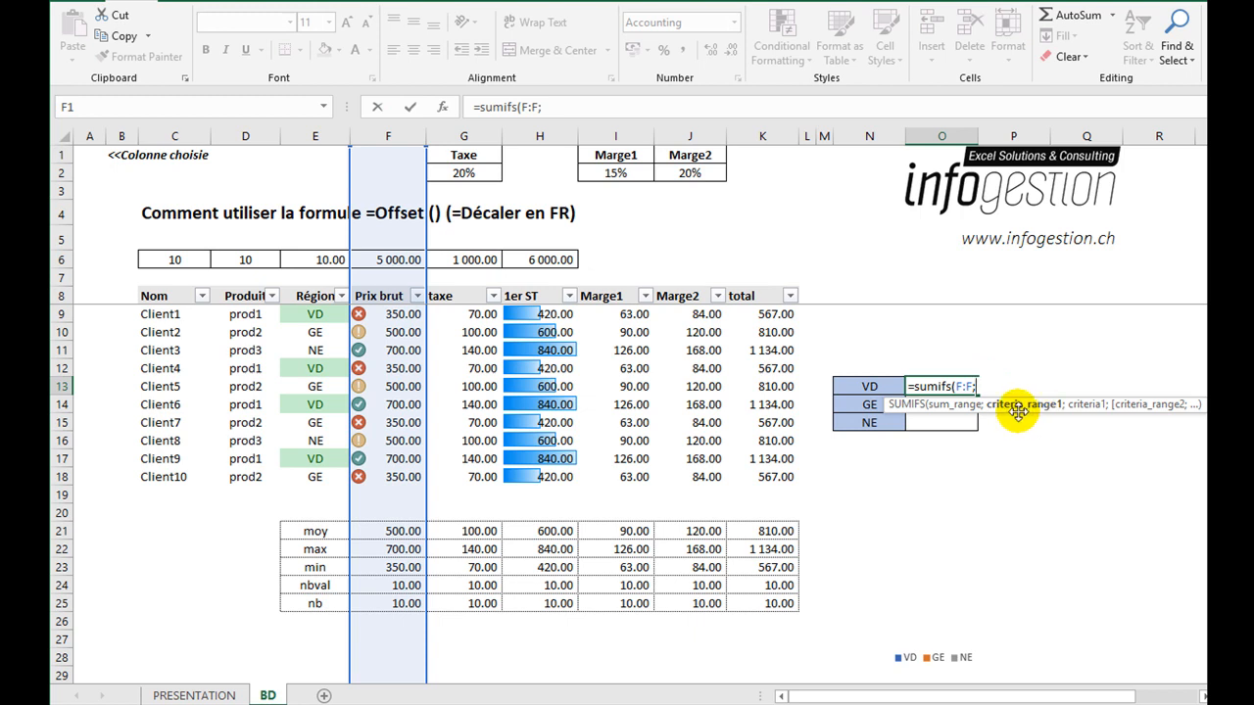
# Complete the SUMIFS formula with criteria range E:E and criterion N13, and fill it down to the GE and NE rows.
pyautogui.click(301, 137)
pyautogui.write(';')
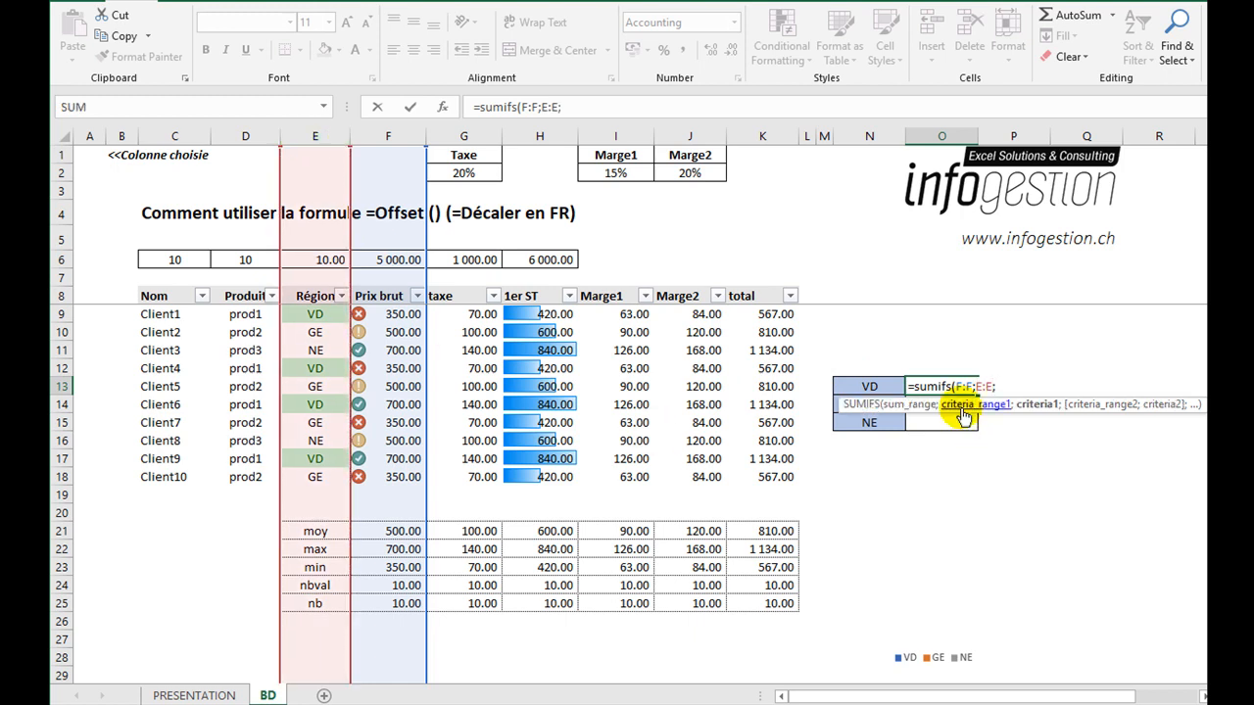
pyautogui.click(862, 389)
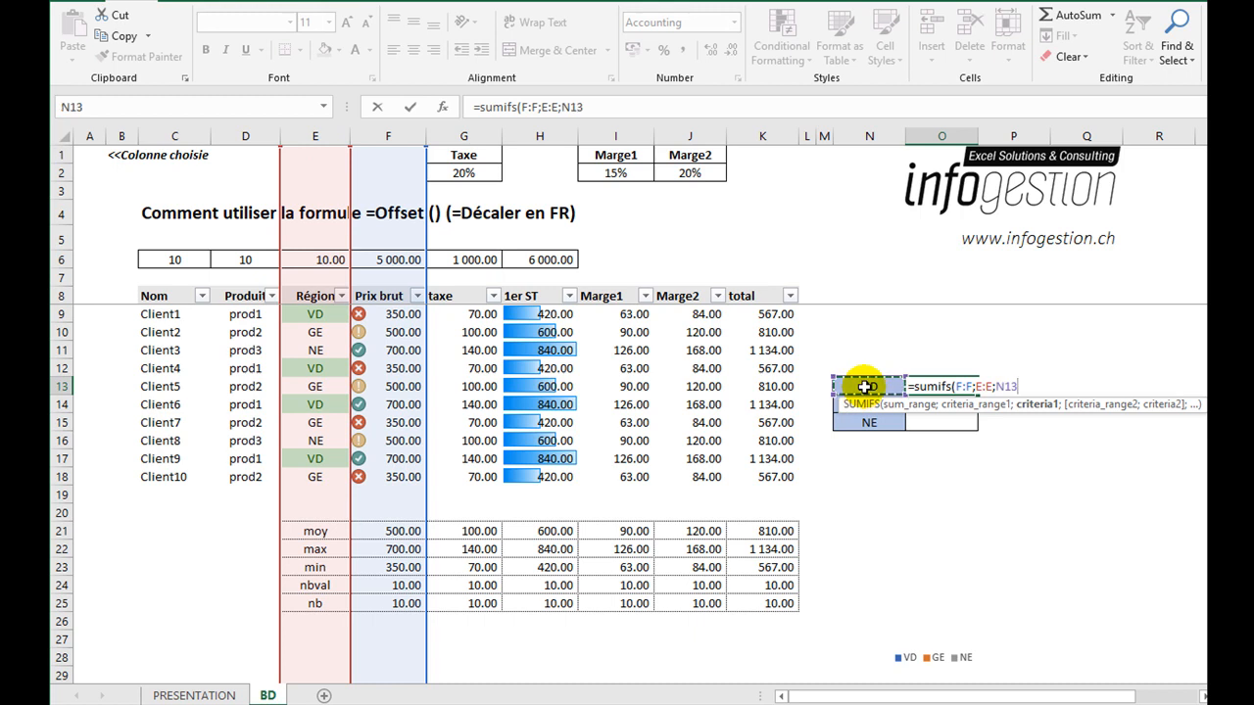
pyautogui.write(')')
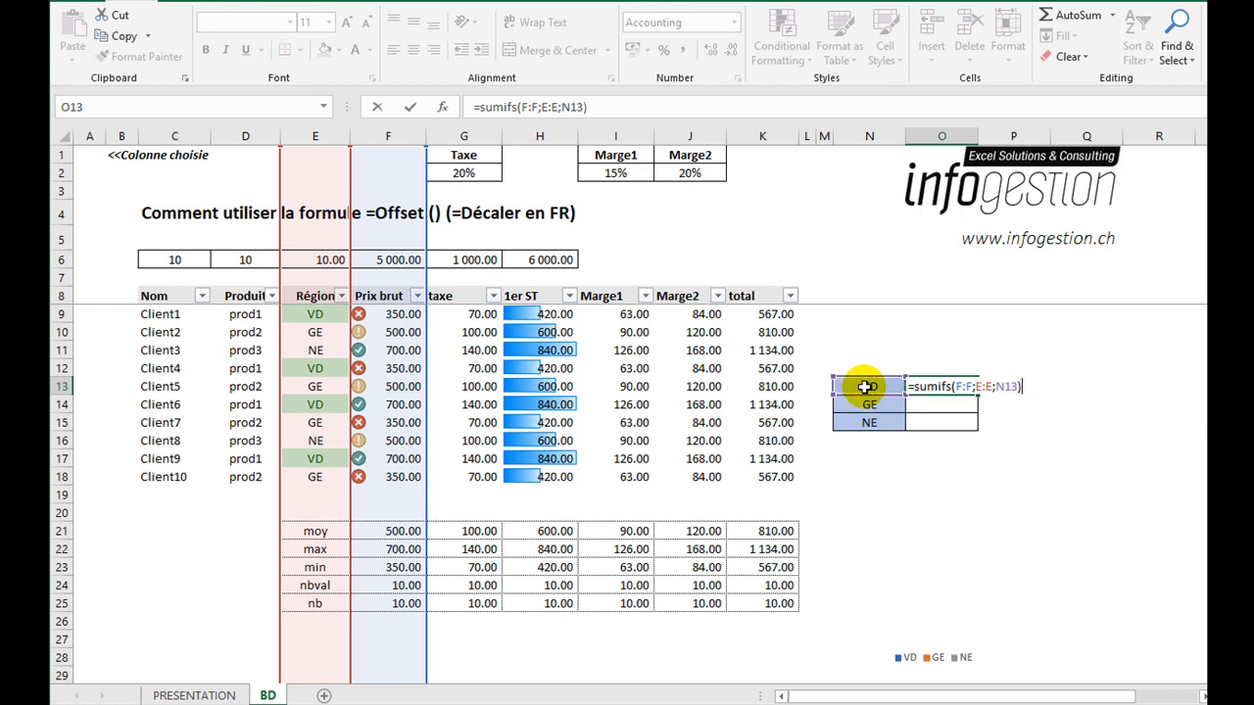
pyautogui.press('Return')
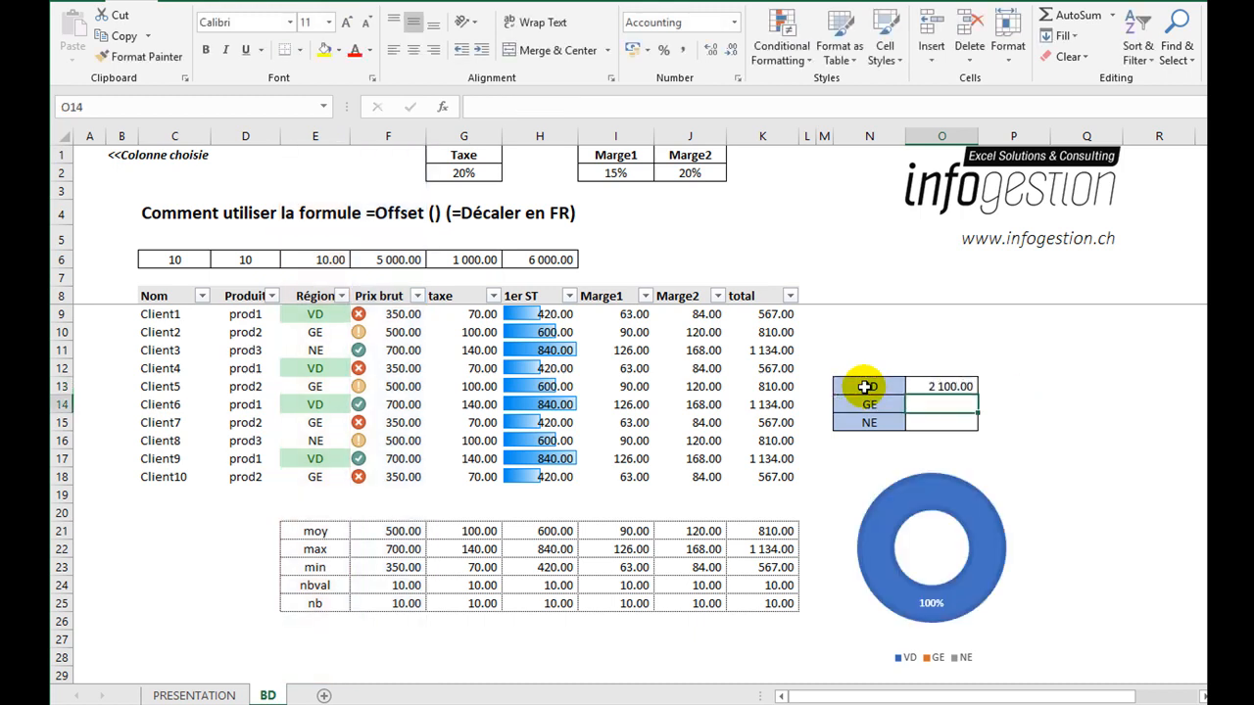
pyautogui.click(965, 384)
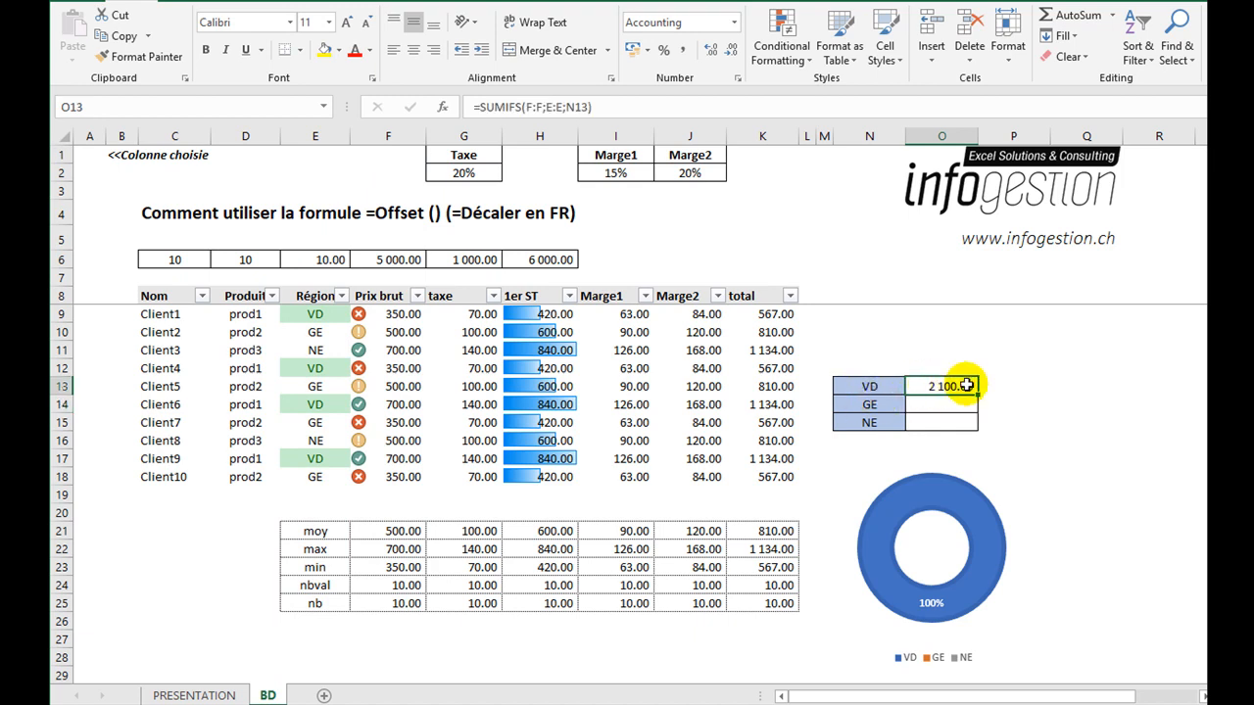
pyautogui.moveTo(978, 394); pyautogui.dragTo(977, 432)
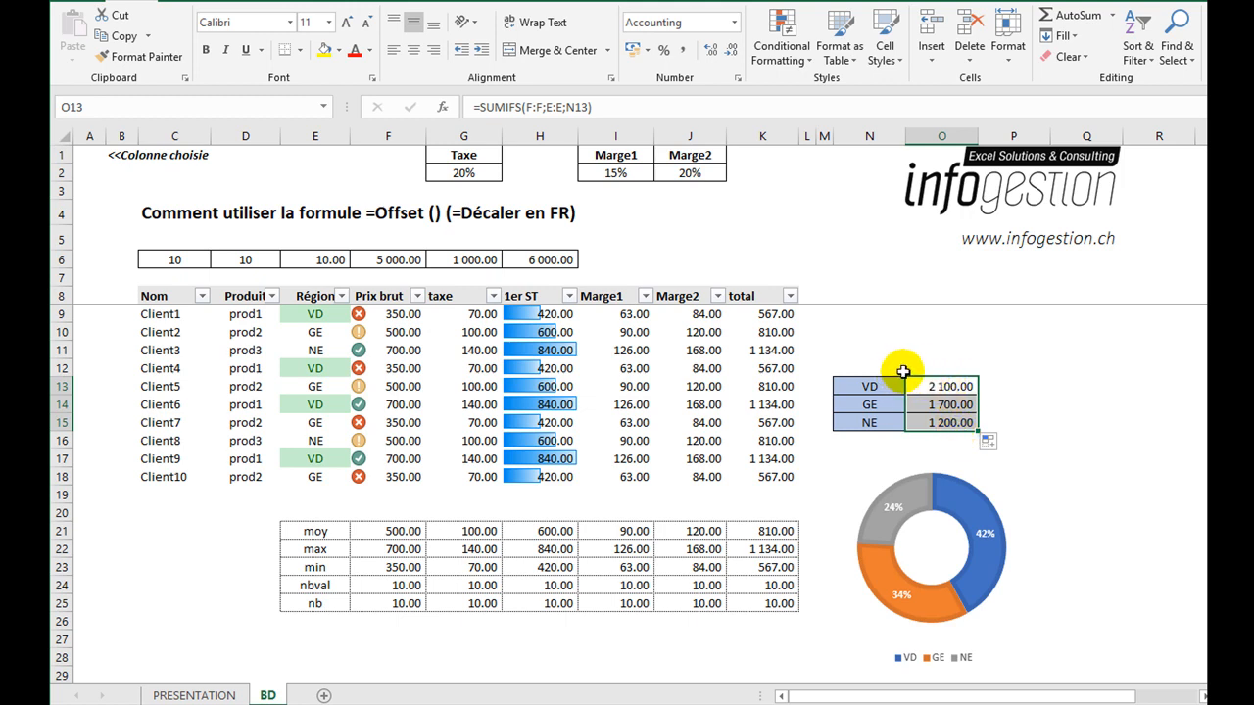
# Review the amount column headers from Prix brut to total that could serve as the sum column.
pyautogui.click(416, 295)
pyautogui.click(485, 296)
pyautogui.click(563, 300)
pyautogui.click(597, 296)
pyautogui.click(686, 296)
pyautogui.click(750, 297)
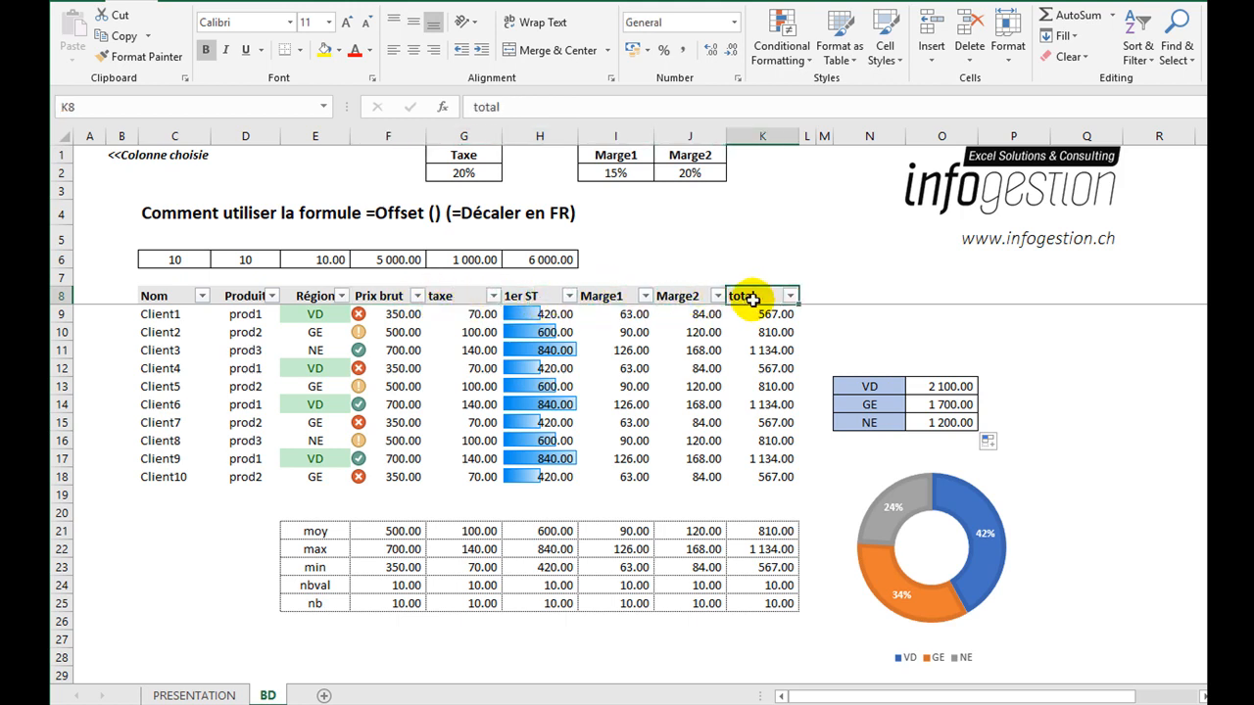
pyautogui.click(537, 298)
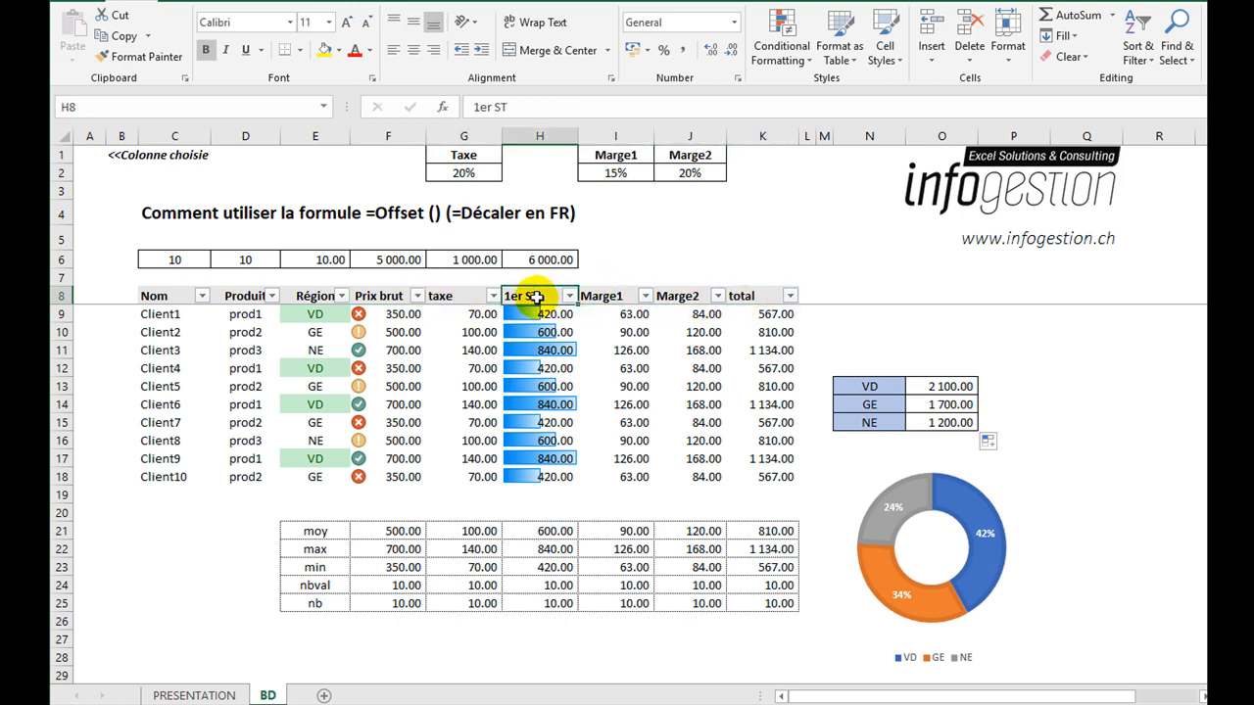
pyautogui.click(478, 295)
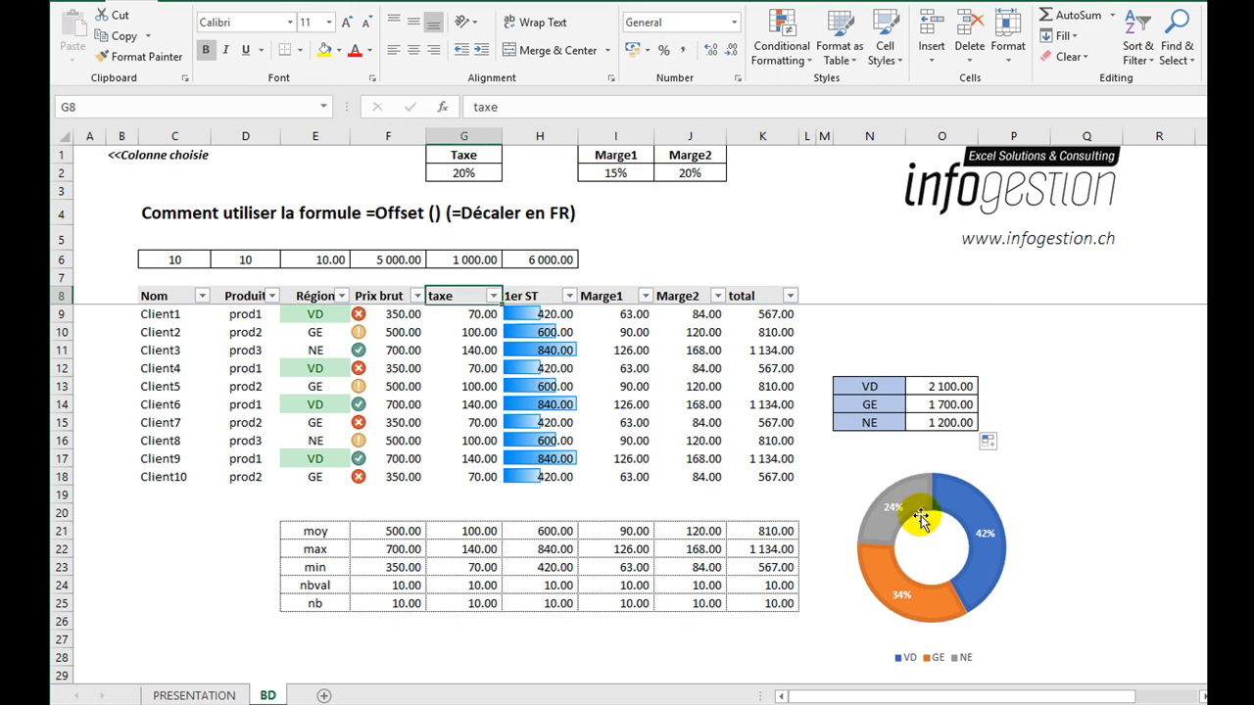
# In the VD total's formula, turn the F:F sum range into the reference of an OFFSET function with a row offset of 0.
pyautogui.click(955, 389)
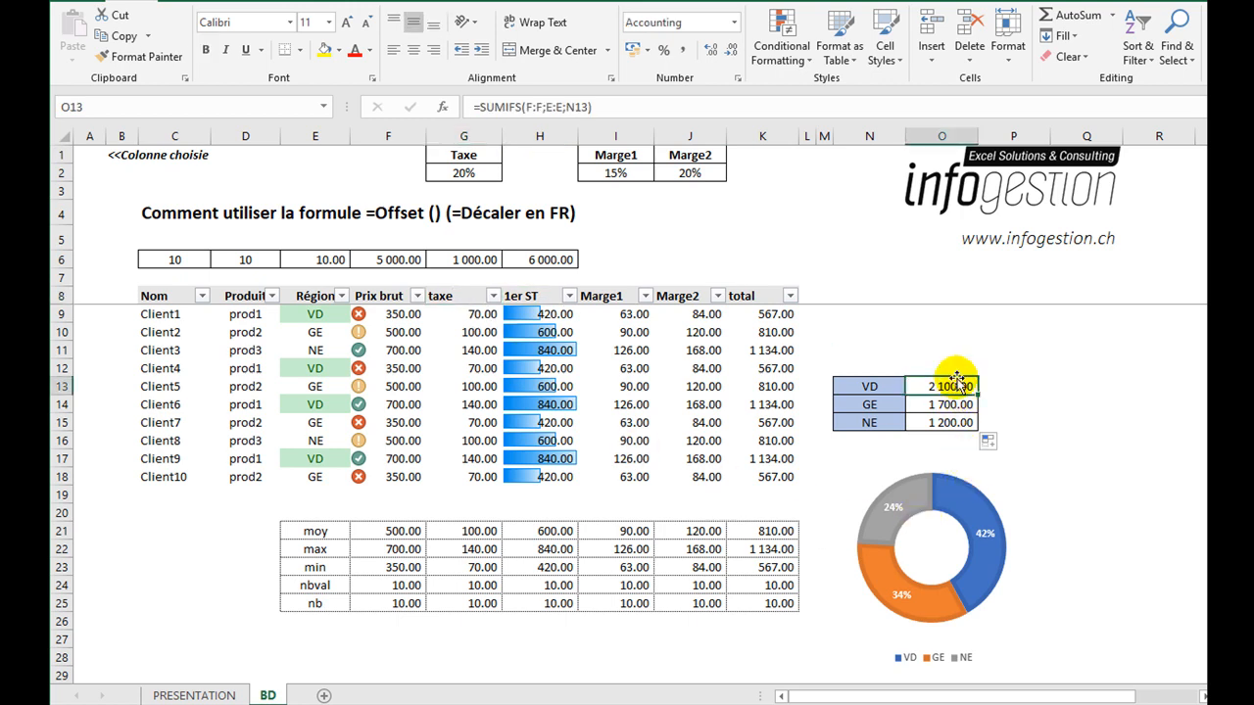
pyautogui.click(529, 107)
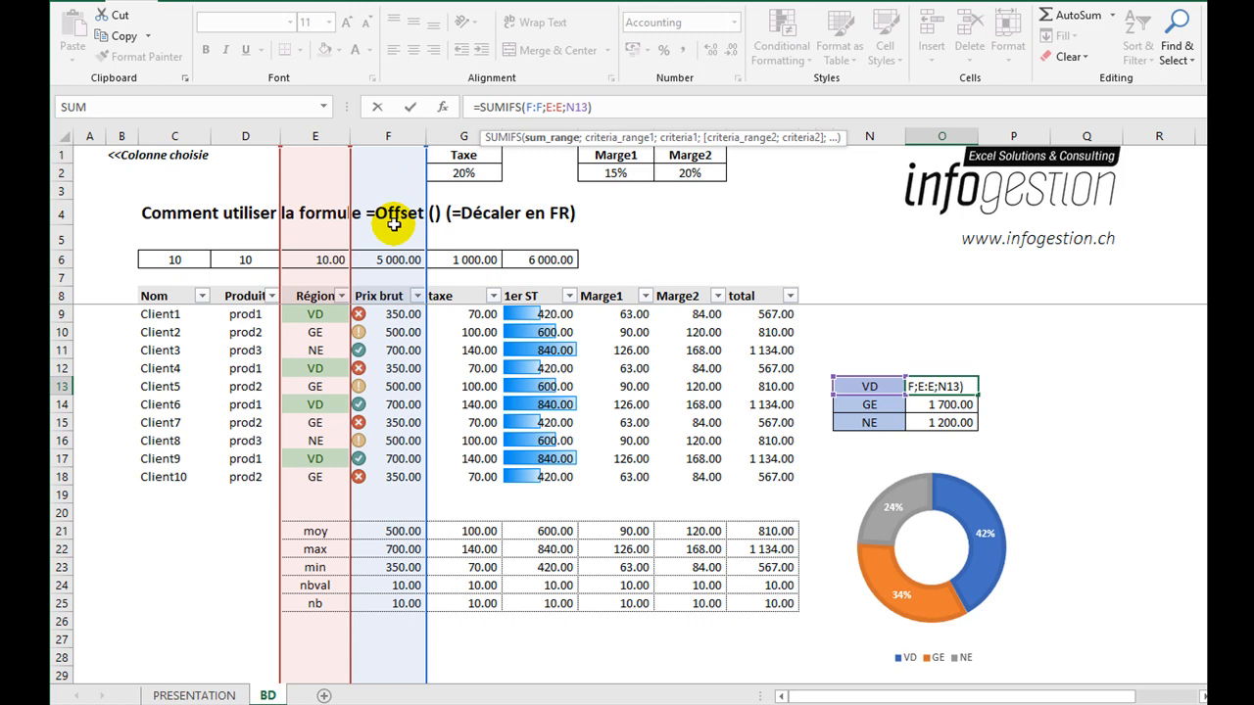
pyautogui.write('O')
pyautogui.write('FFSET')
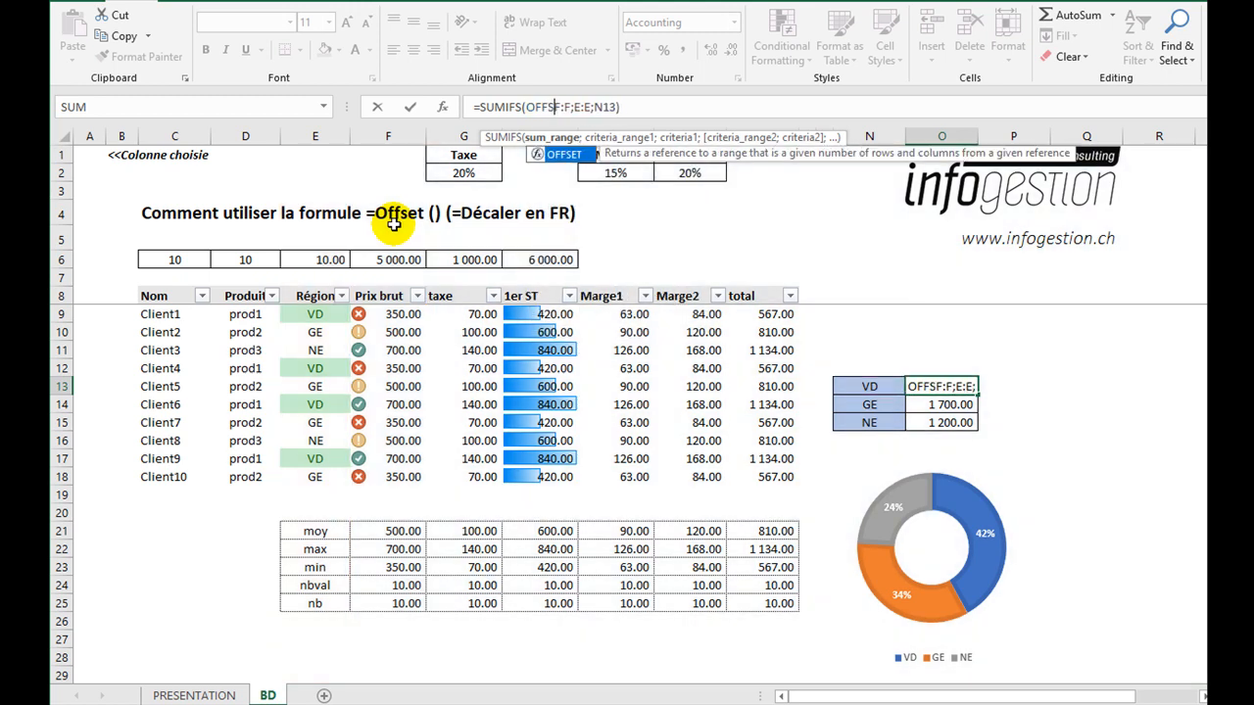
pyautogui.write('(')
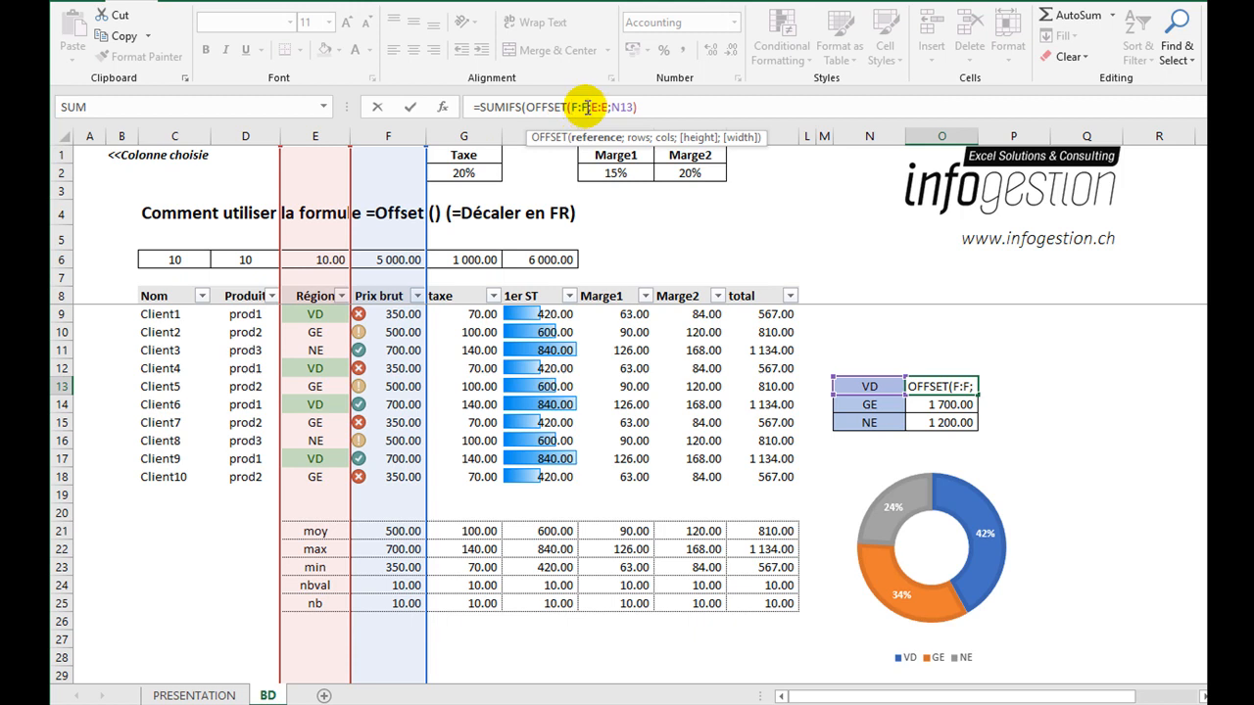
pyautogui.write(';')
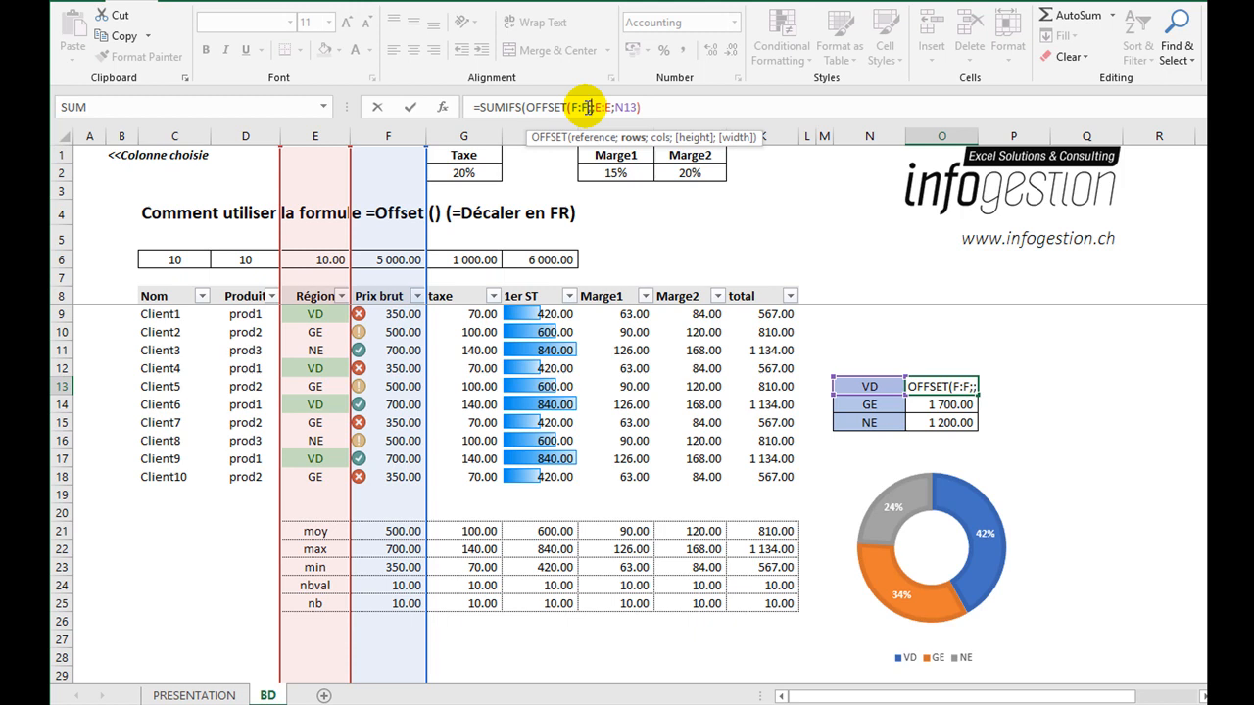
pyautogui.write('0')
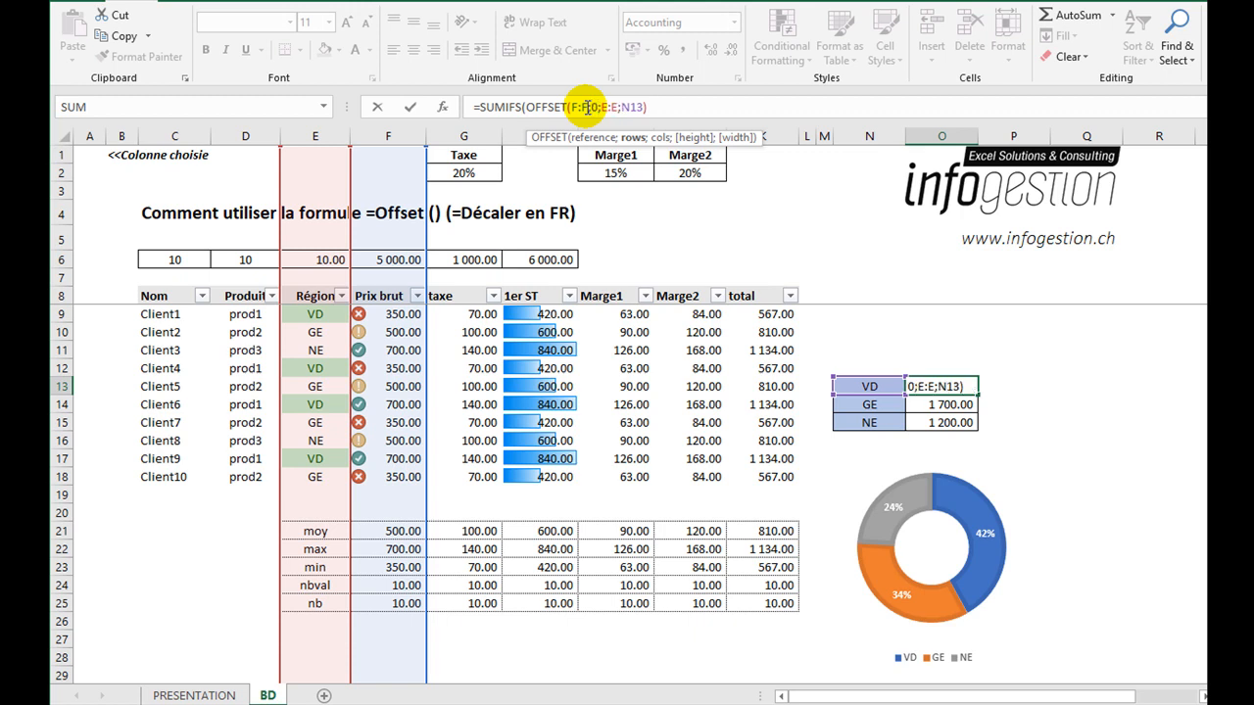
pyautogui.write(';')
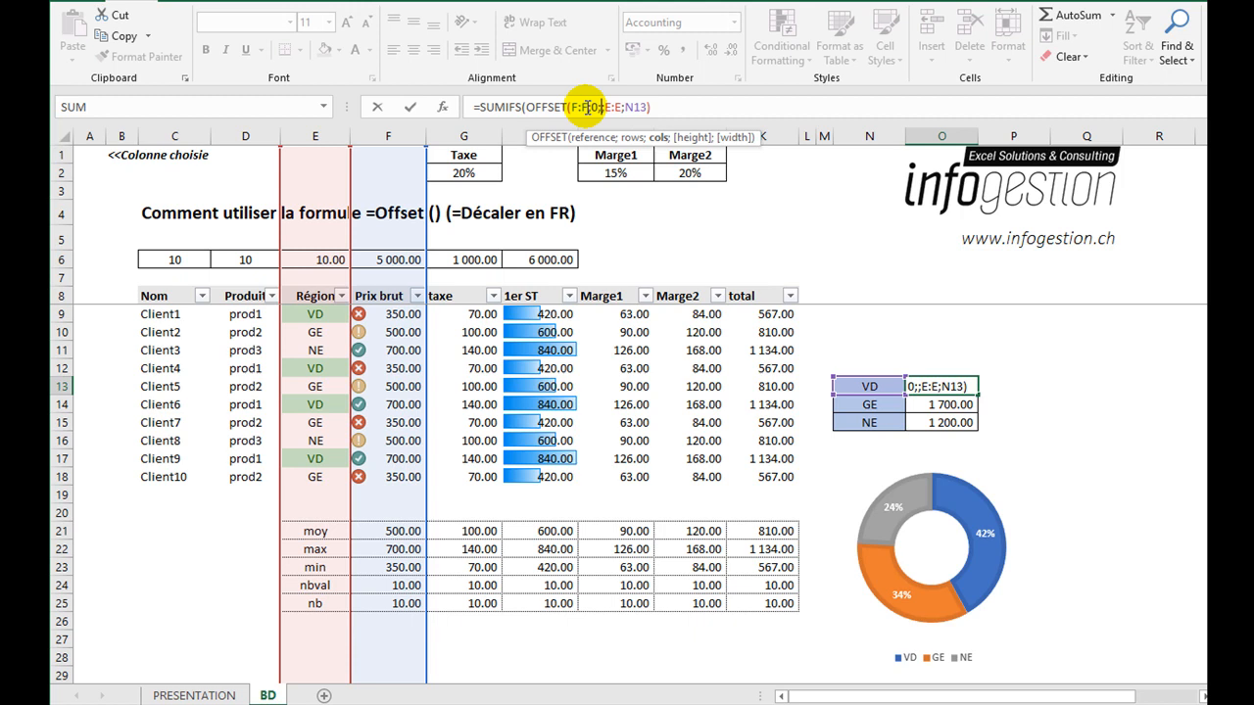
# Finish the OFFSET with $A$1 as the column offset, and fill the VD formula down to the GE and NE rows.
pyautogui.click(88, 155)
pyautogui.press('F4')
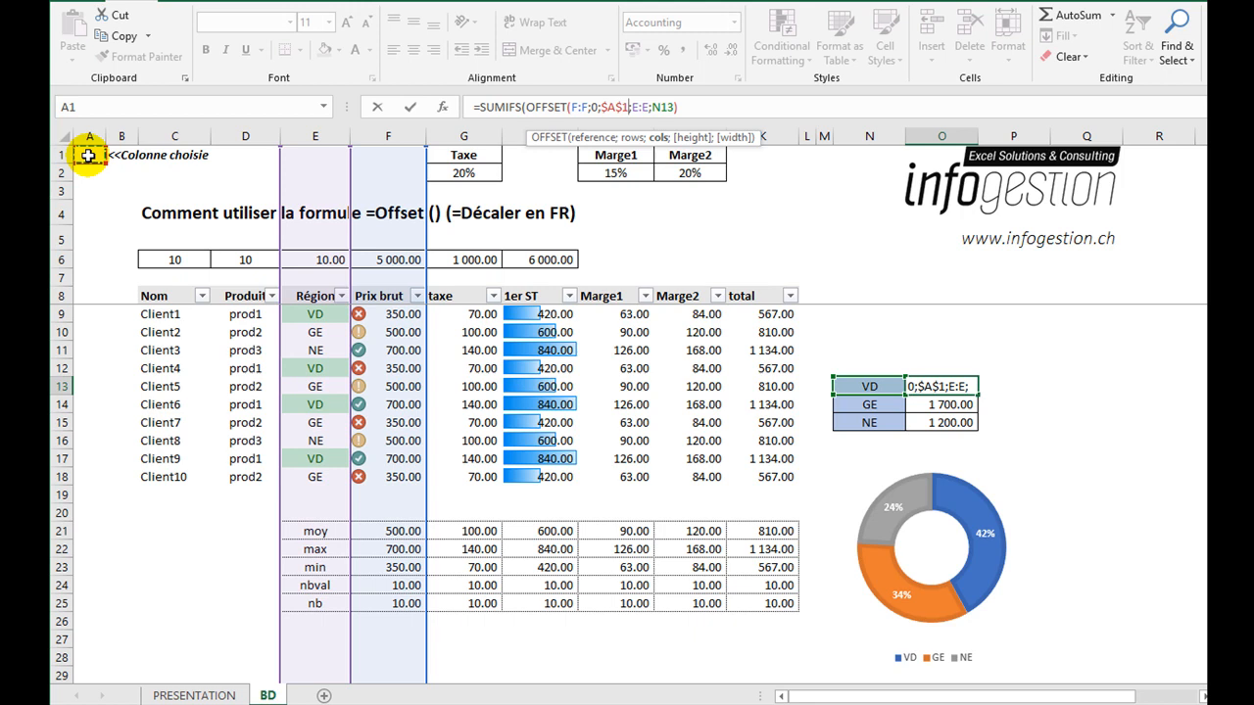
pyautogui.write(')')
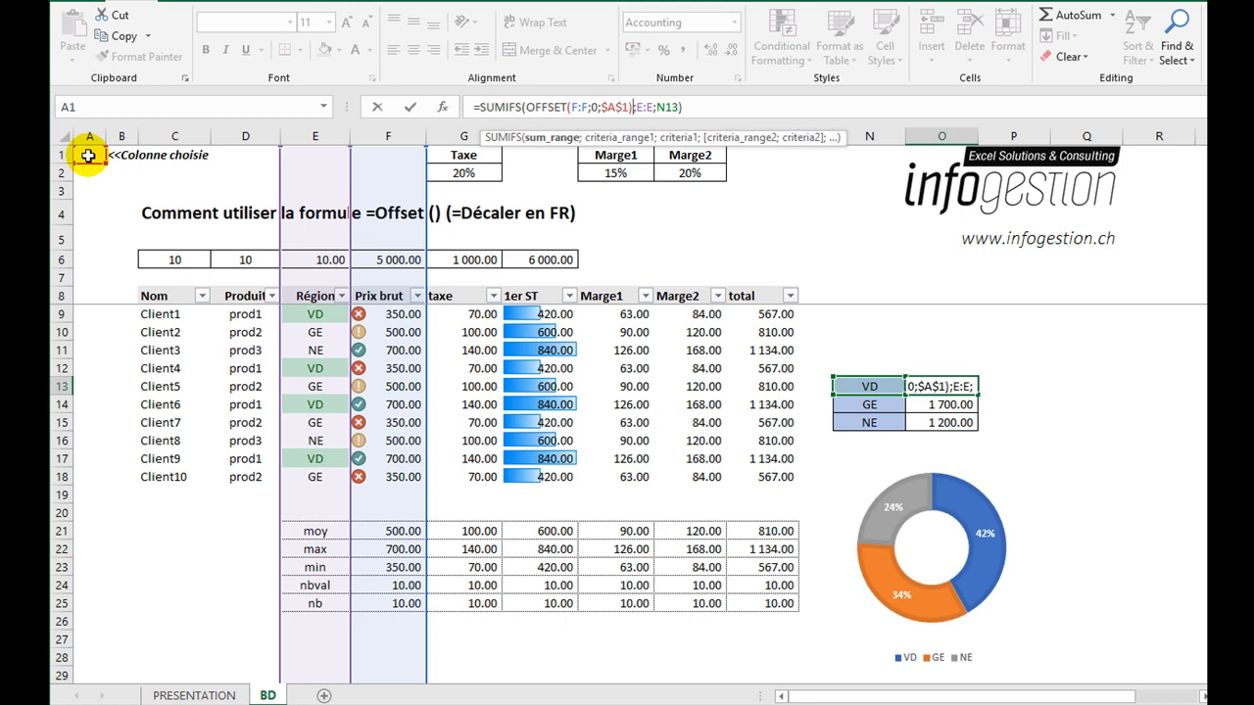
pyautogui.press('Return')
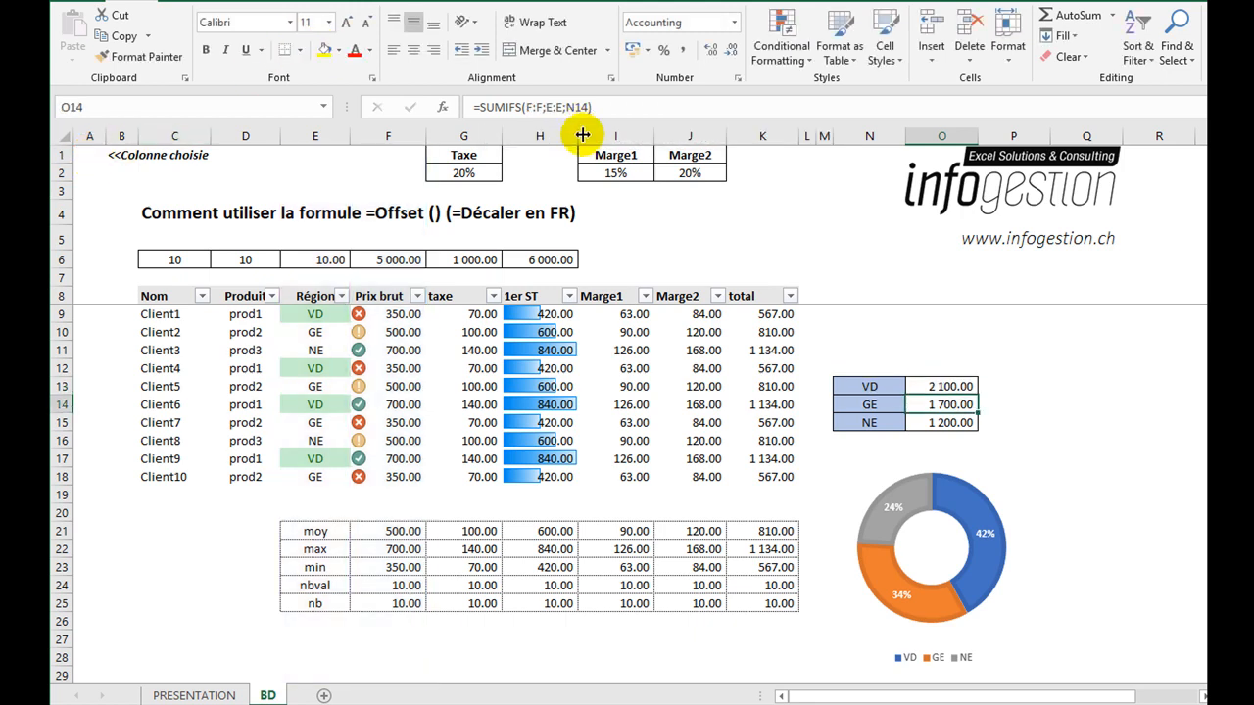
pyautogui.click(954, 387)
pyautogui.moveTo(976, 395); pyautogui.dragTo(980, 428)
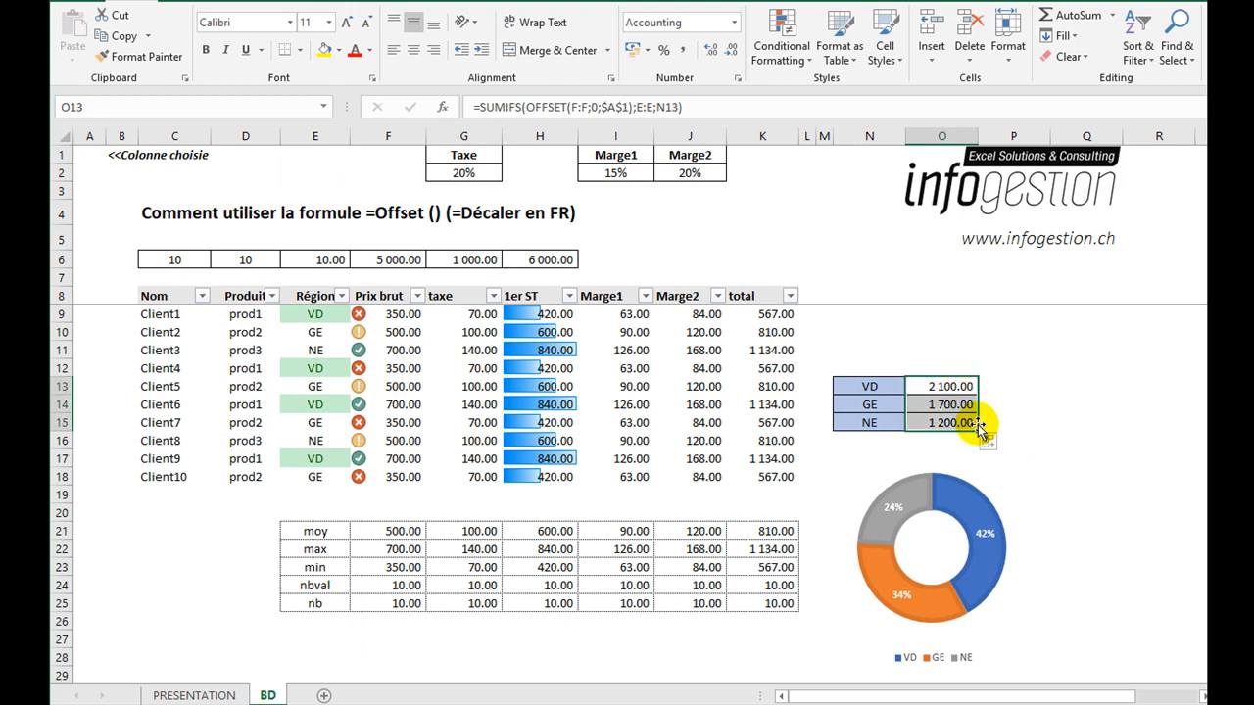
# Test the column offset by entering 1 and finally 2 in the "Colonne choisie" cell A1.
pyautogui.click(92, 153)
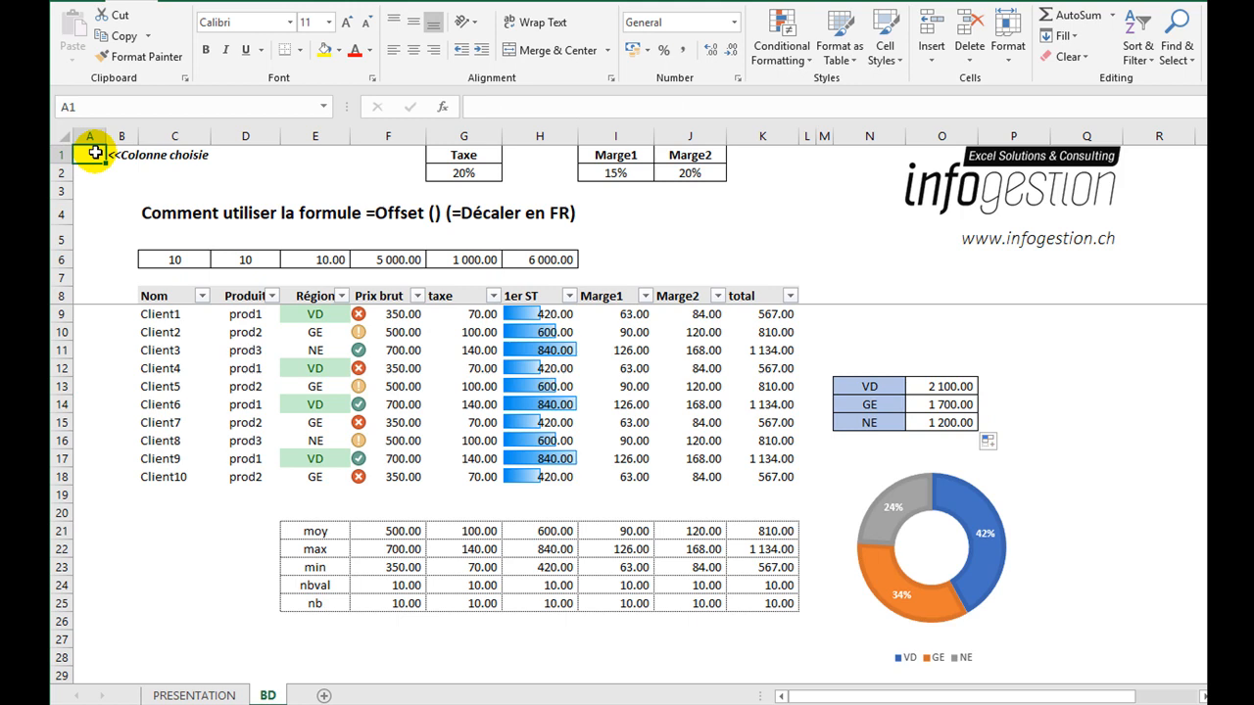
pyautogui.write('1')
pyautogui.press('Return')
pyautogui.click(93, 154)
pyautogui.write('2')
pyautogui.press('Return')
pyautogui.click(95, 154)
# Insert a small spin button form control in column P, just above and beside the region totals table.
pyautogui.click(535, 2)
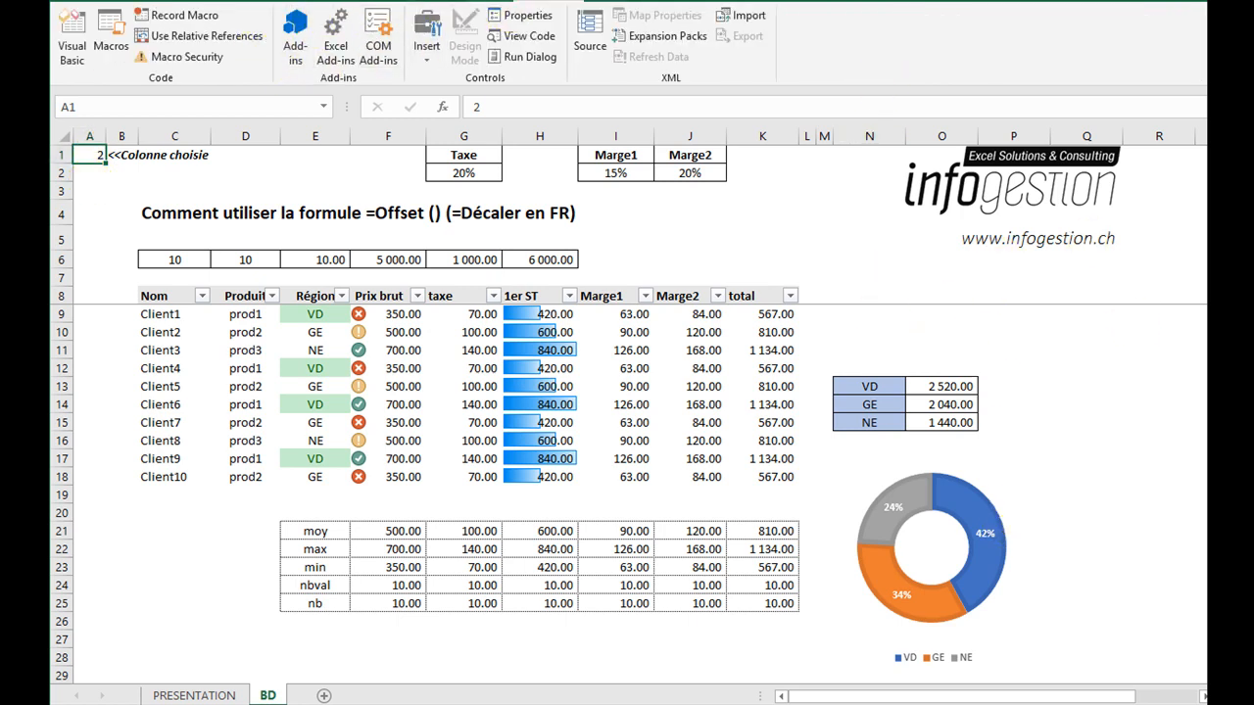
pyautogui.click(433, 65)
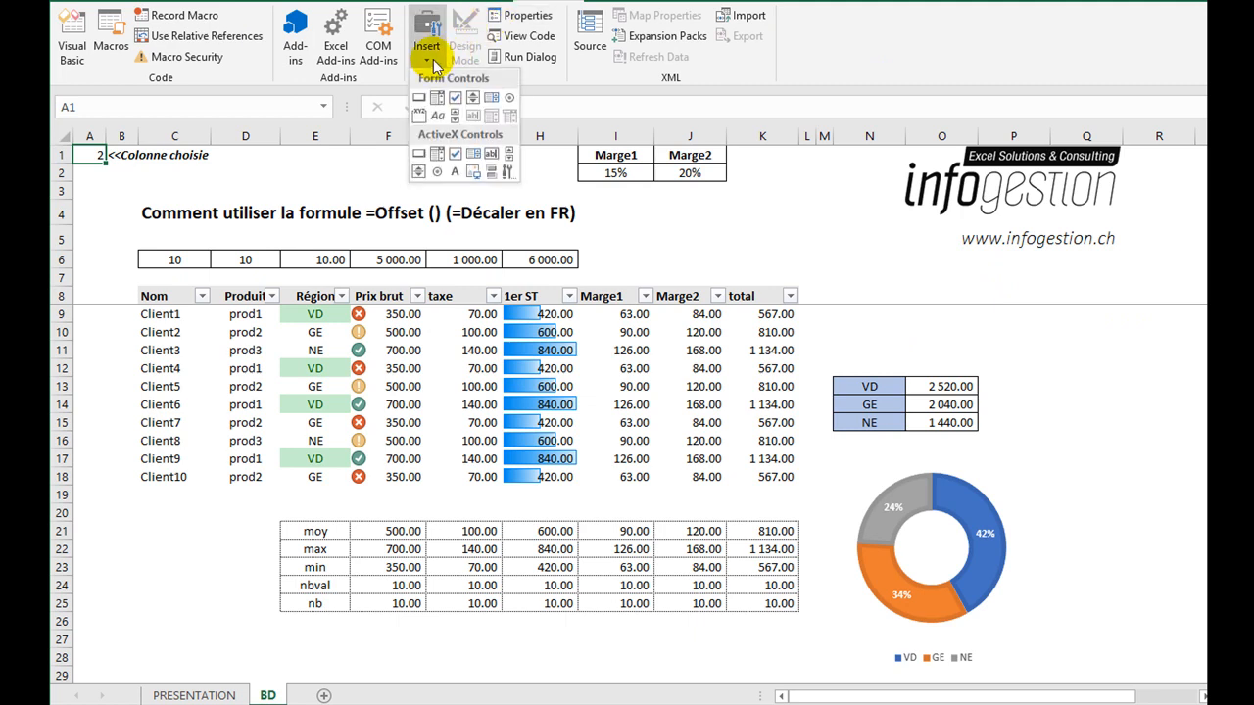
pyautogui.click(469, 96)
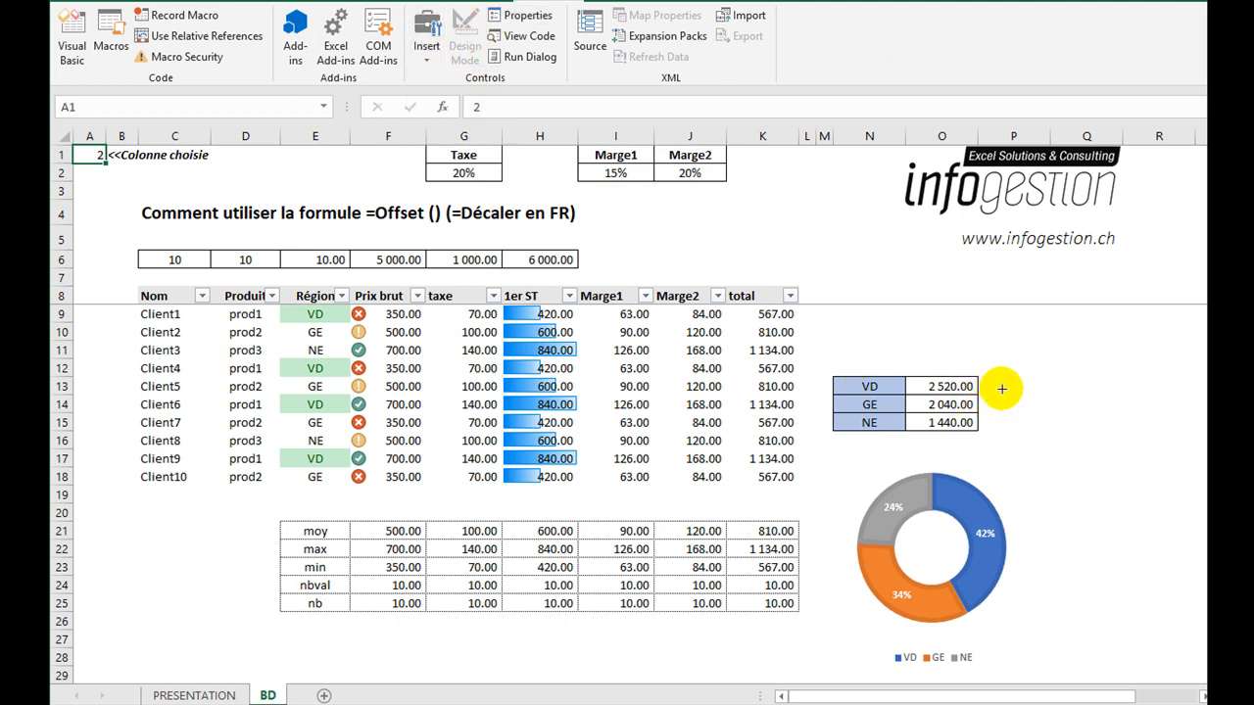
pyautogui.moveTo(987, 340); pyautogui.dragTo(1044, 372)
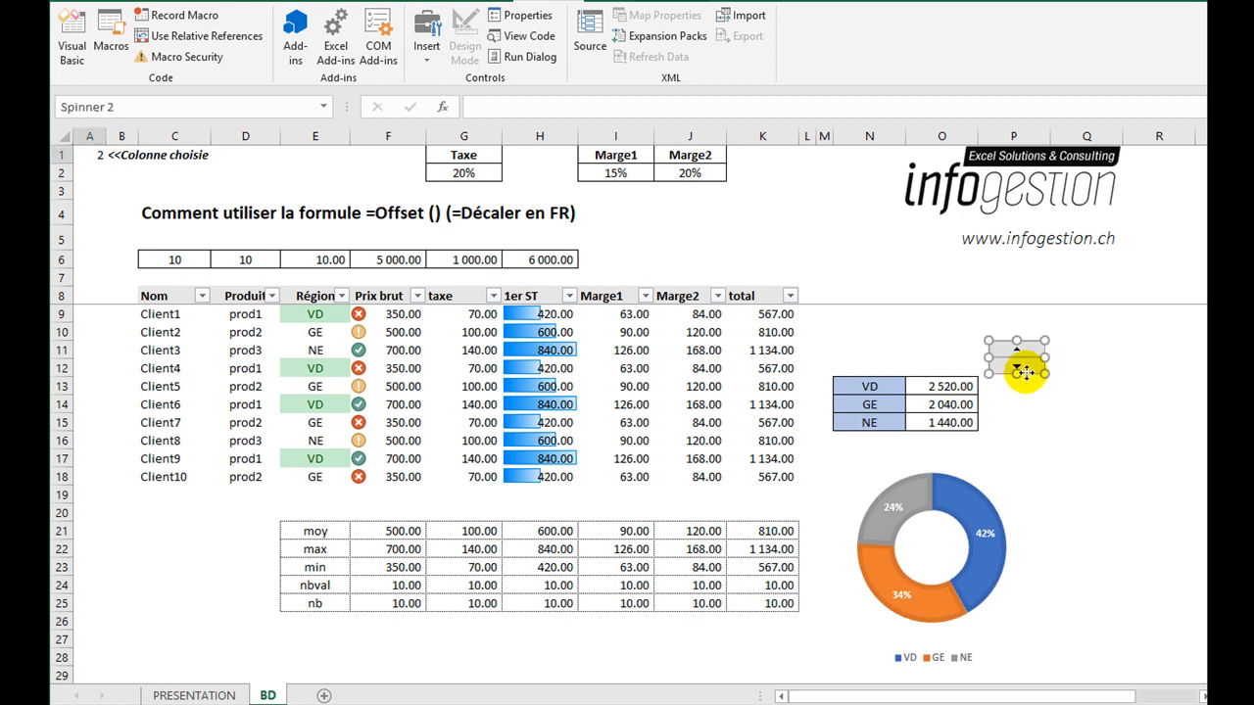
# Link the spin button beside the region totals to cell $A$1 and step its value up to 1.
pyautogui.rightClick(1021, 372)
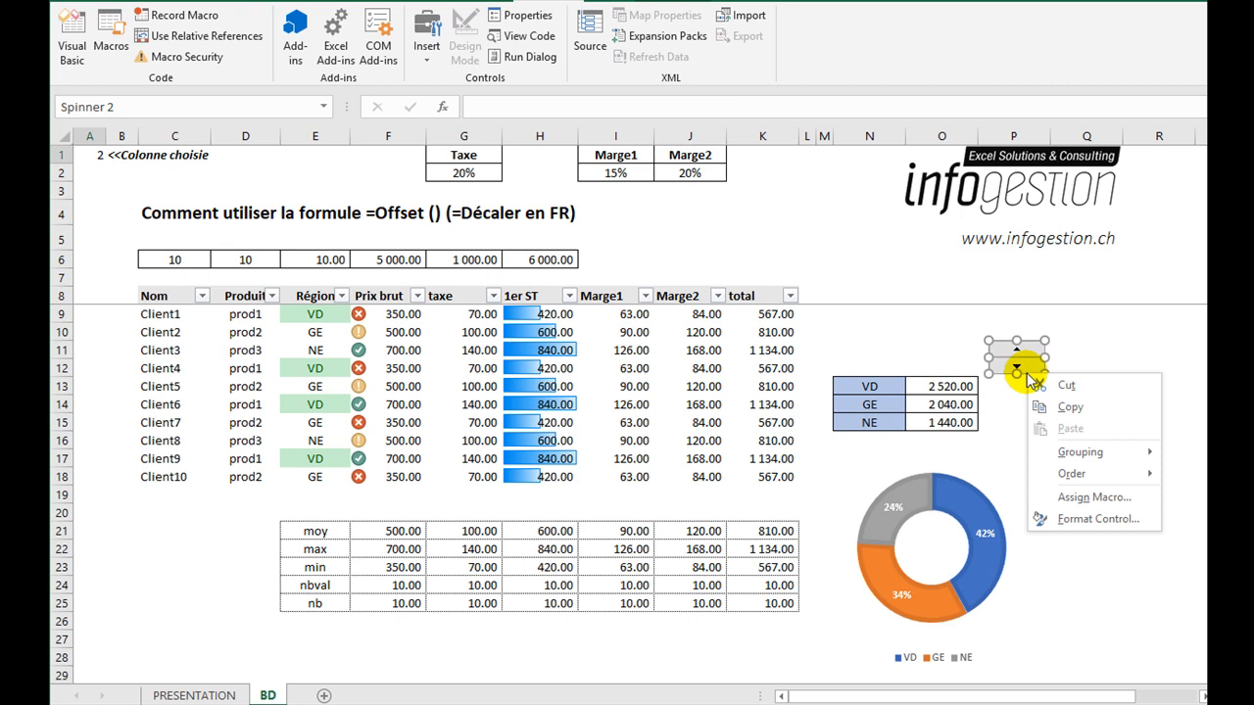
pyautogui.click(1060, 522)
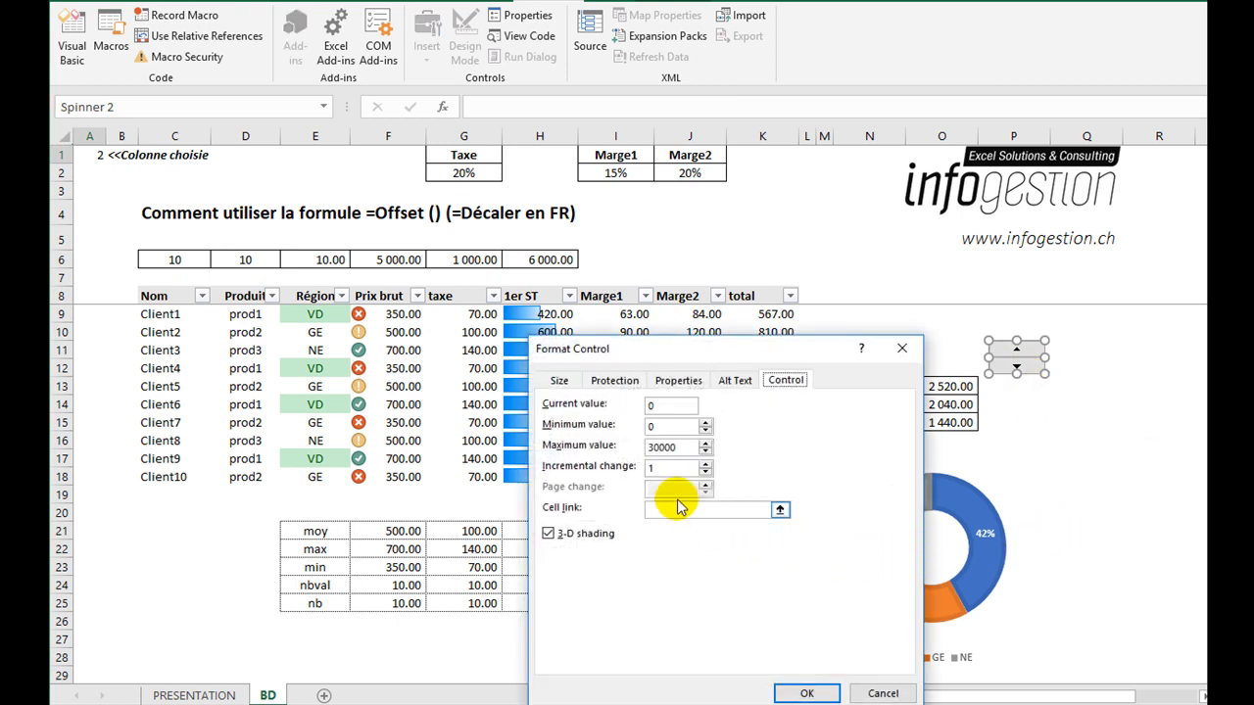
pyautogui.click(673, 509)
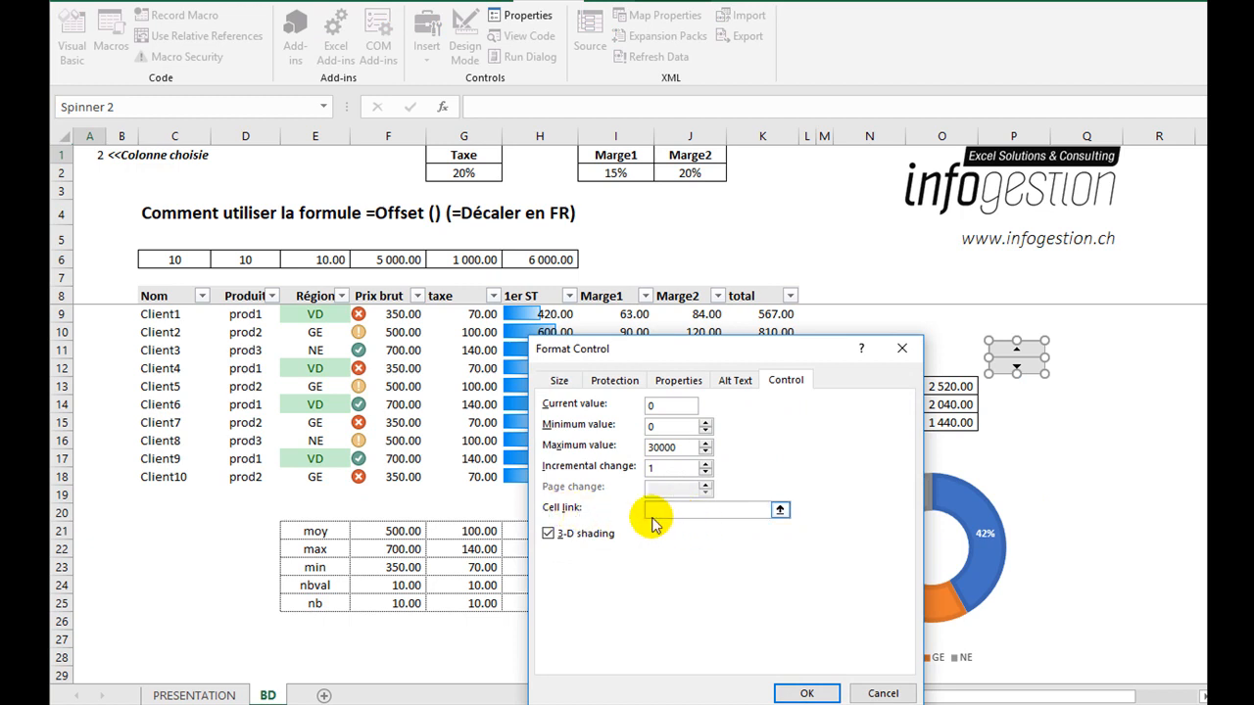
pyautogui.click(89, 155)
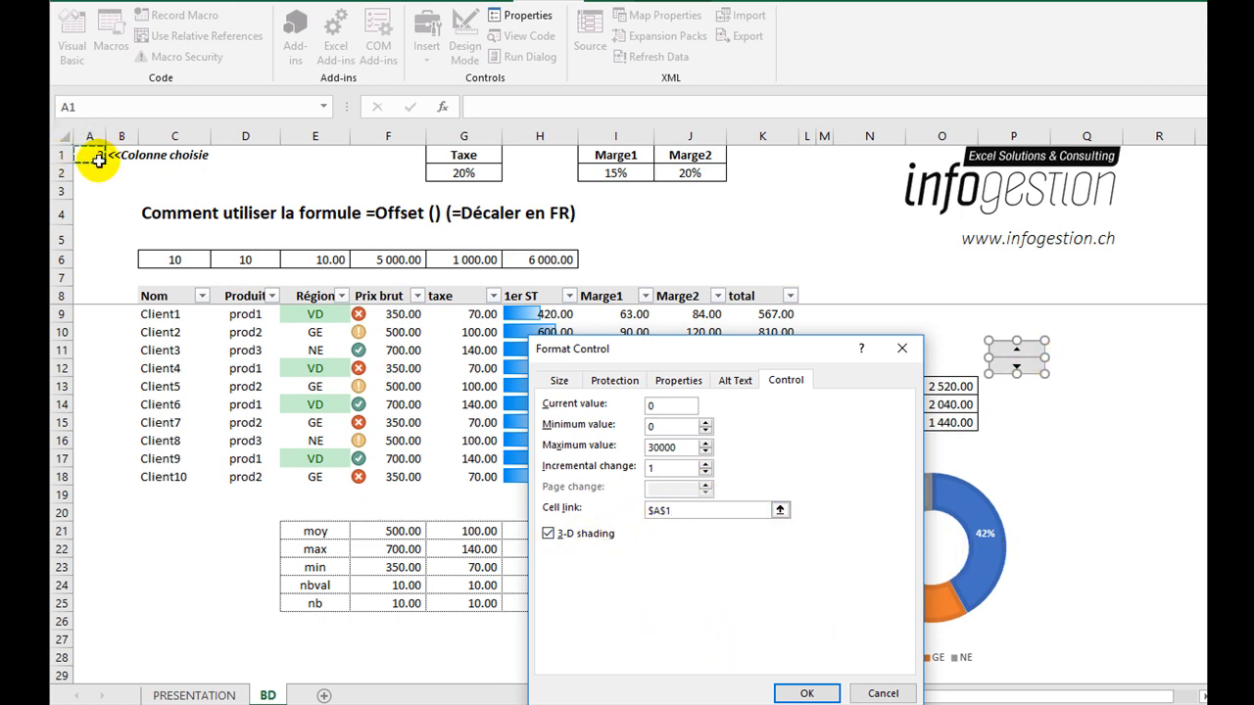
pyautogui.click(805, 693)
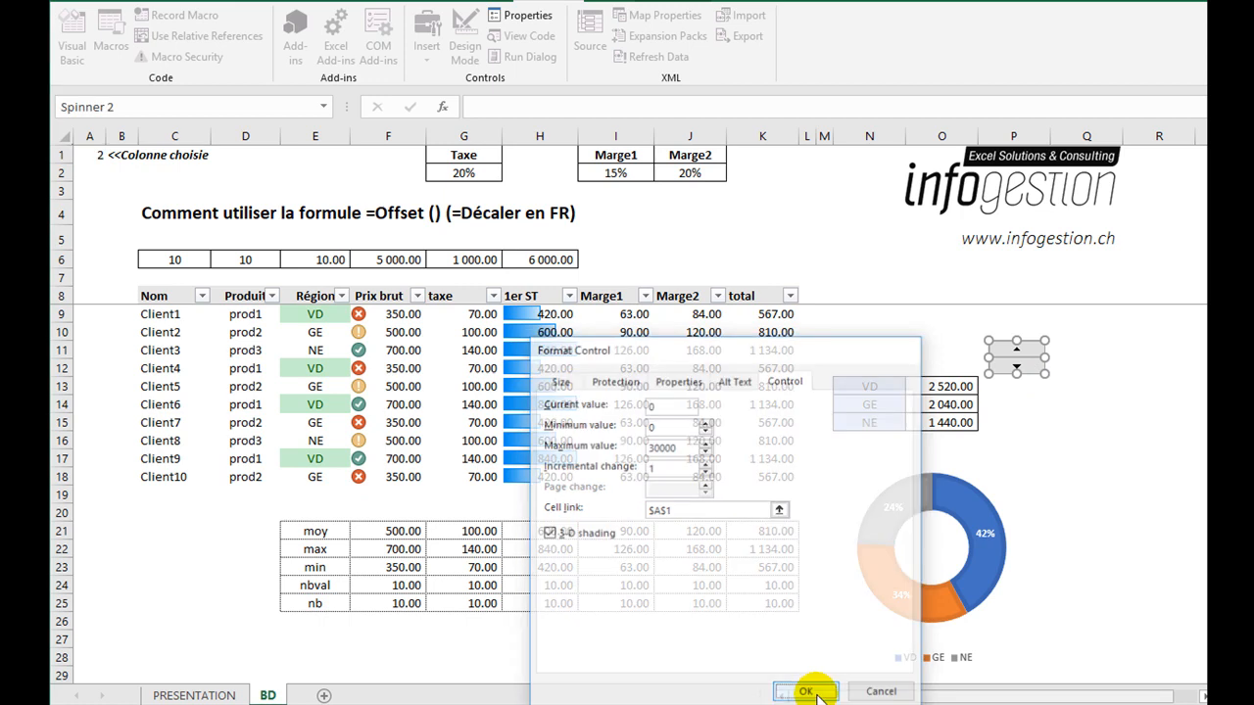
pyautogui.click(1105, 458)
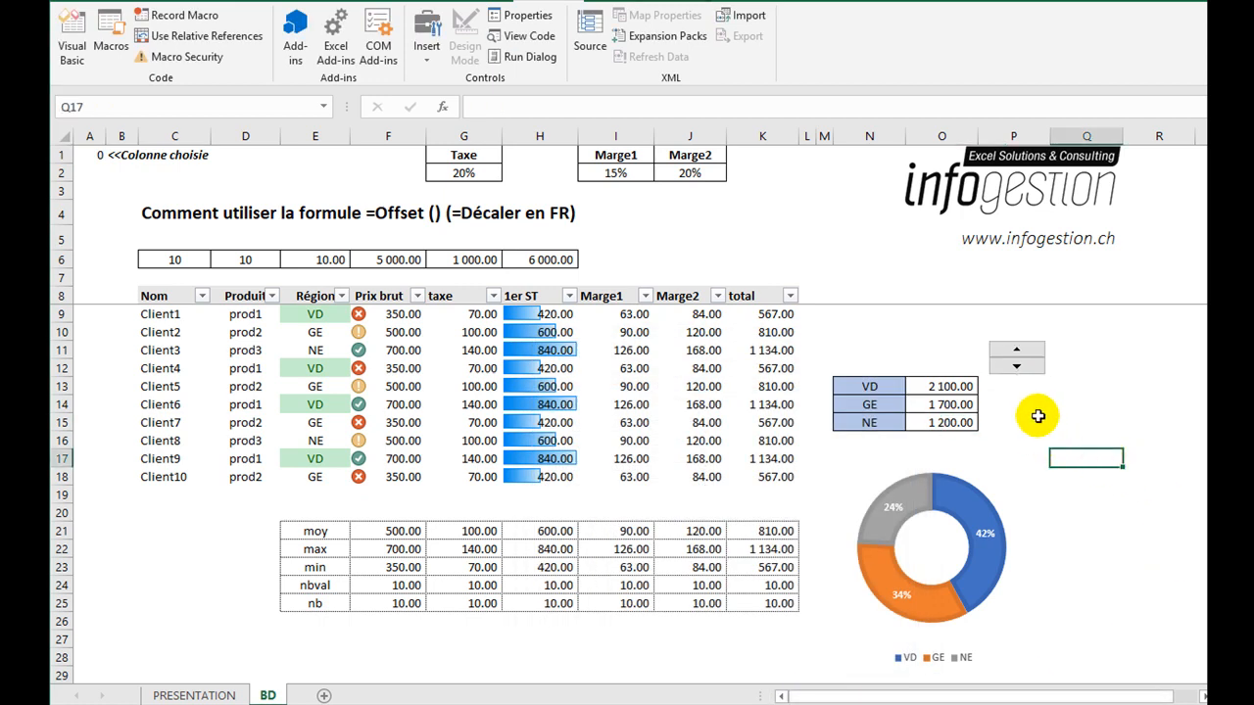
pyautogui.click(1018, 350)
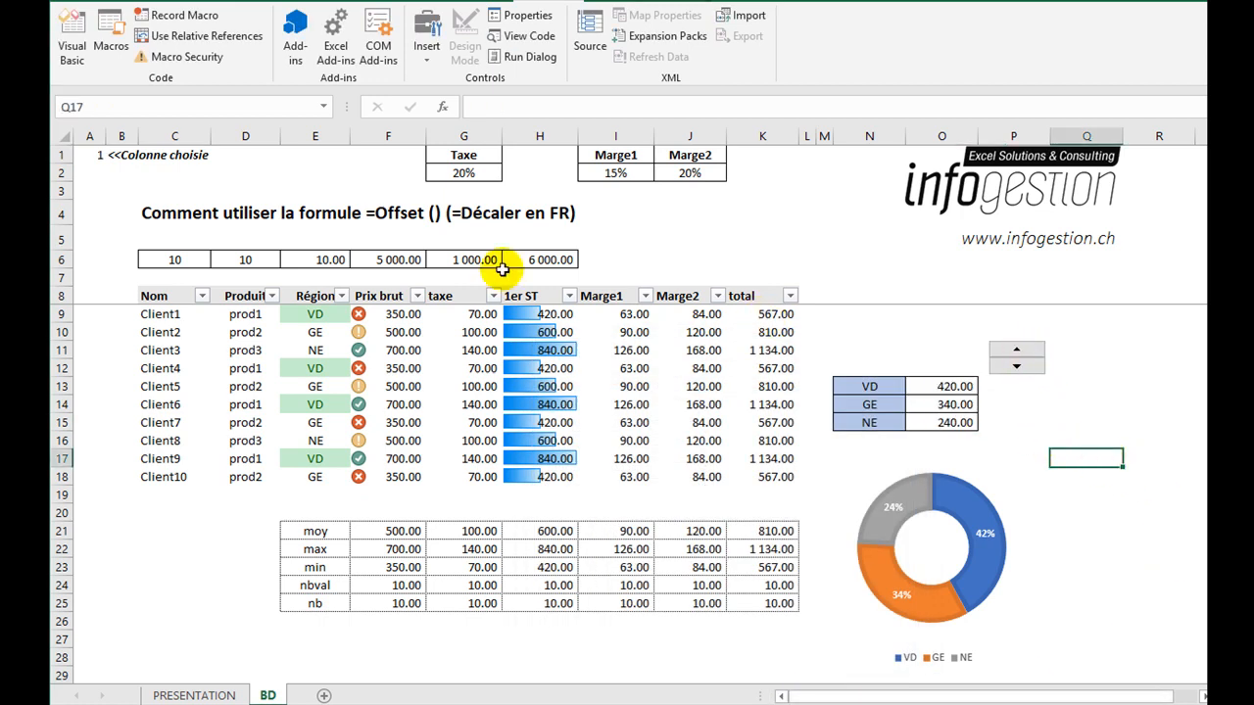
# Format the "Colonne choisie" cell A1 as bold and centred with a yellow fill, and step the spin button down to 0.
pyautogui.rightClick(98, 157)
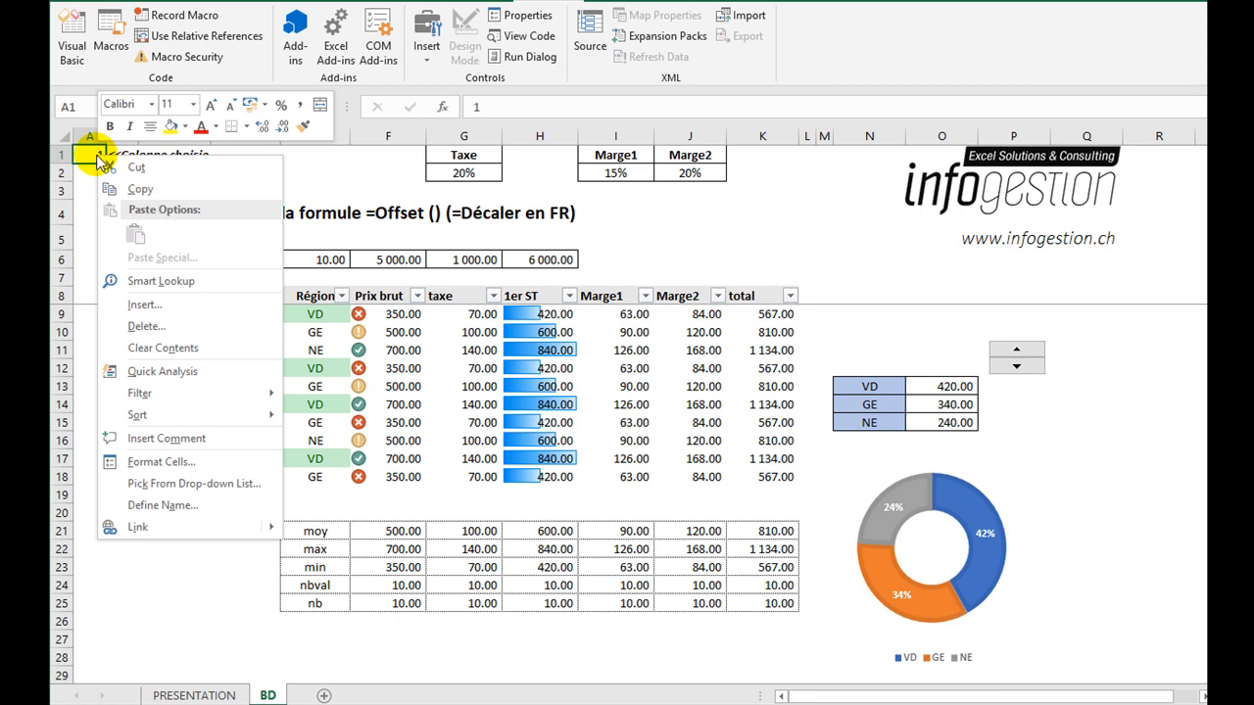
pyautogui.click(150, 128)
pyautogui.click(1097, 446)
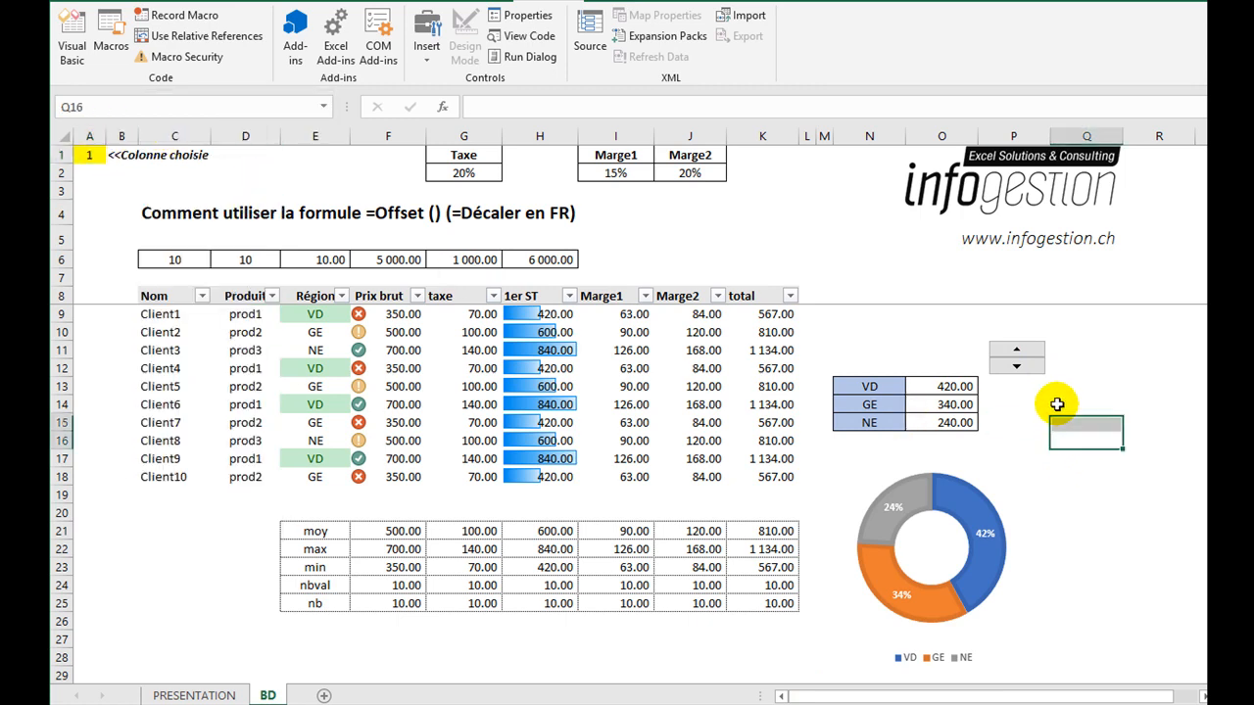
pyautogui.click(1018, 365)
pyautogui.click(1019, 365)
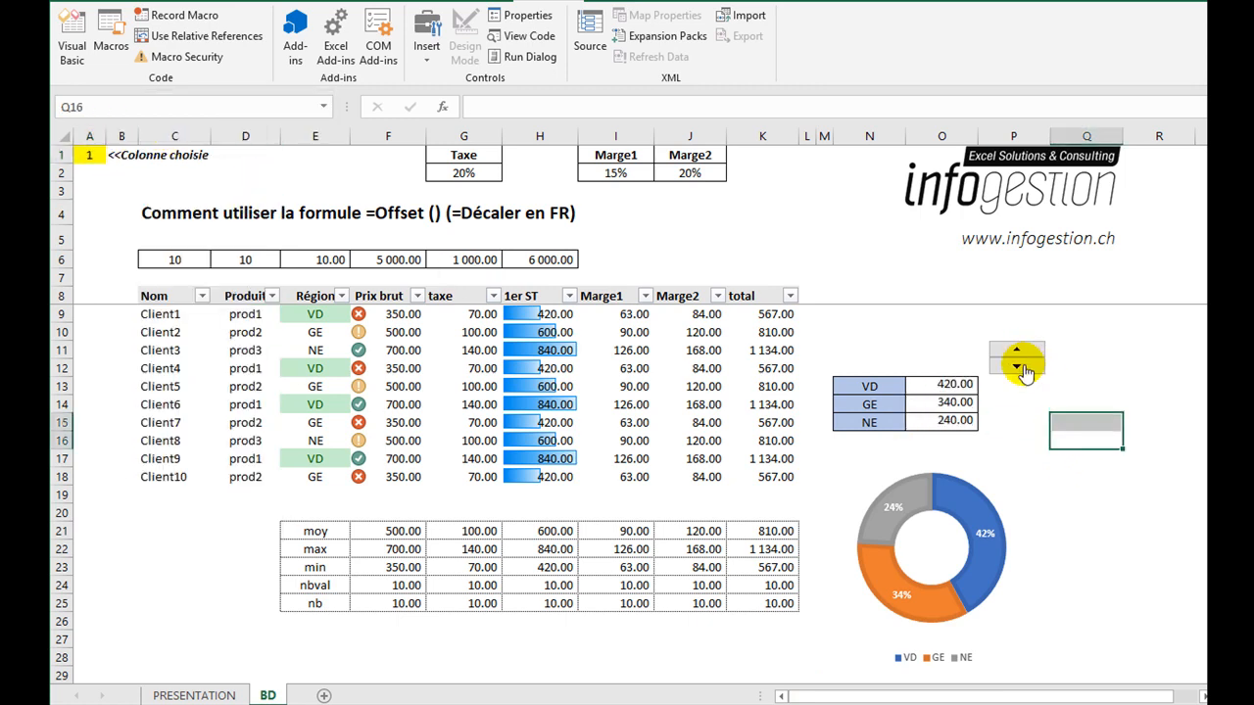
# In header cell O12 above the region totals, start a VLOOKUP formula with the Prix brut header F8 as the lookup value.
pyautogui.click(935, 367)
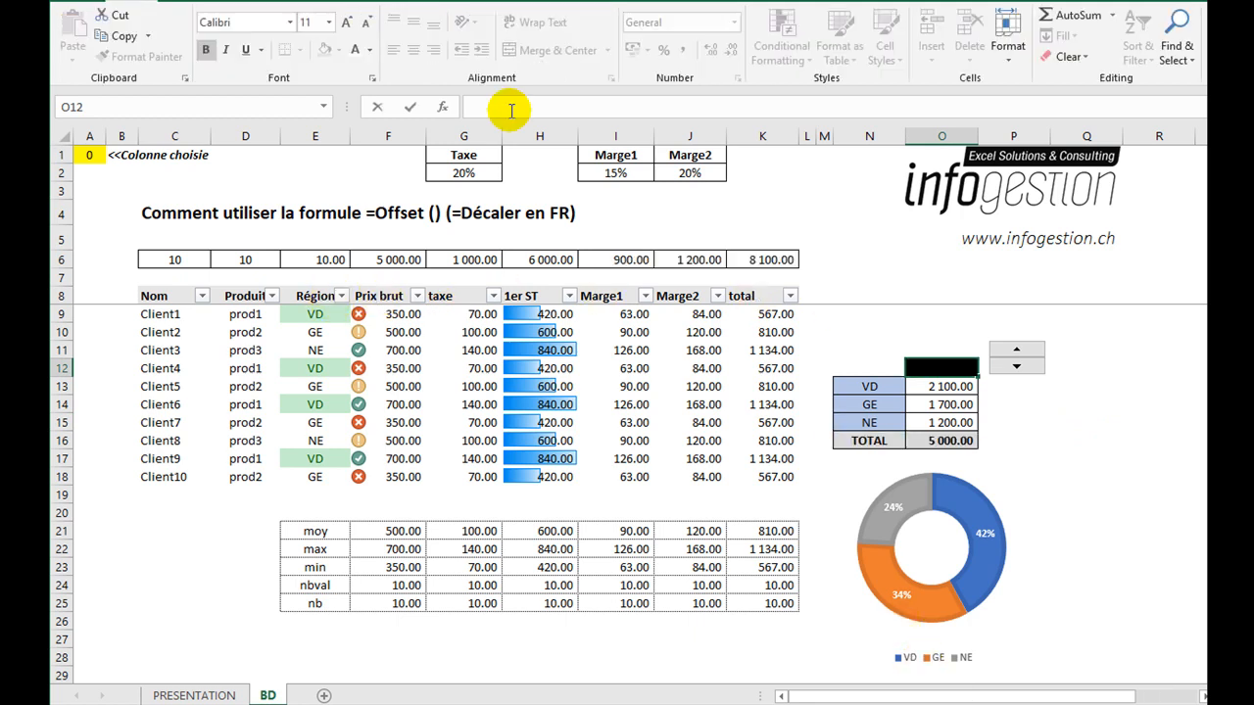
pyautogui.click(496, 116)
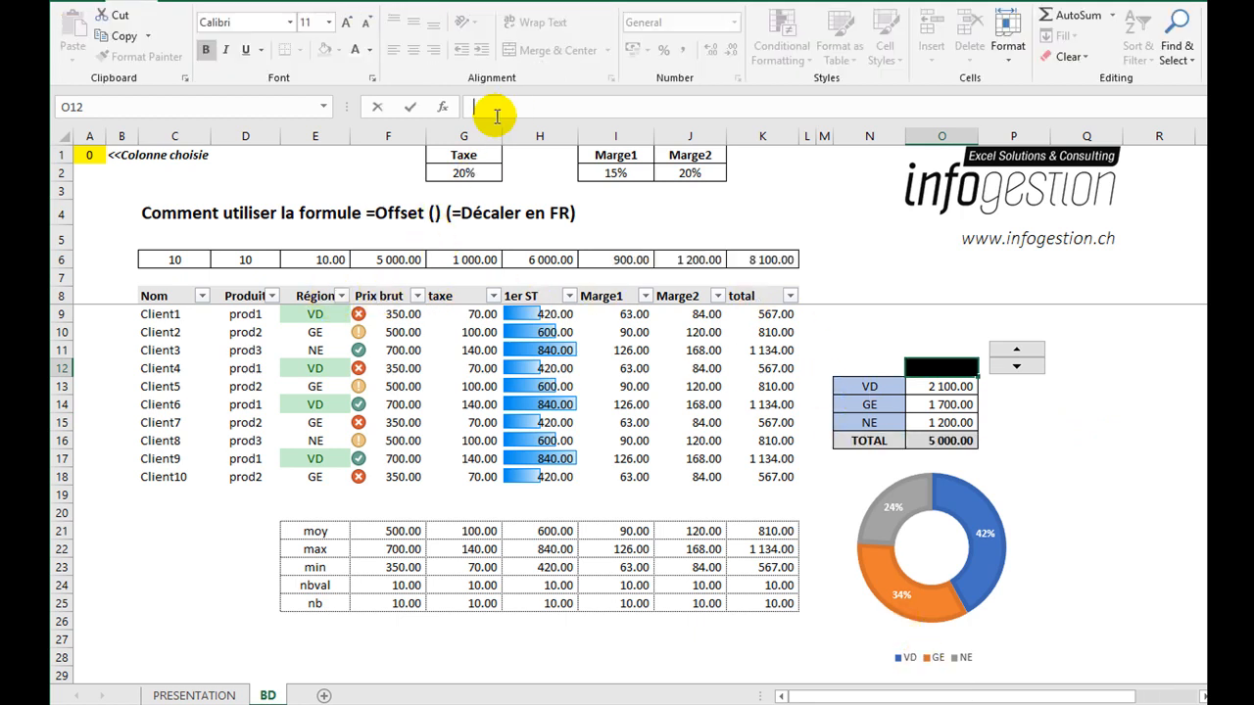
pyautogui.write('=')
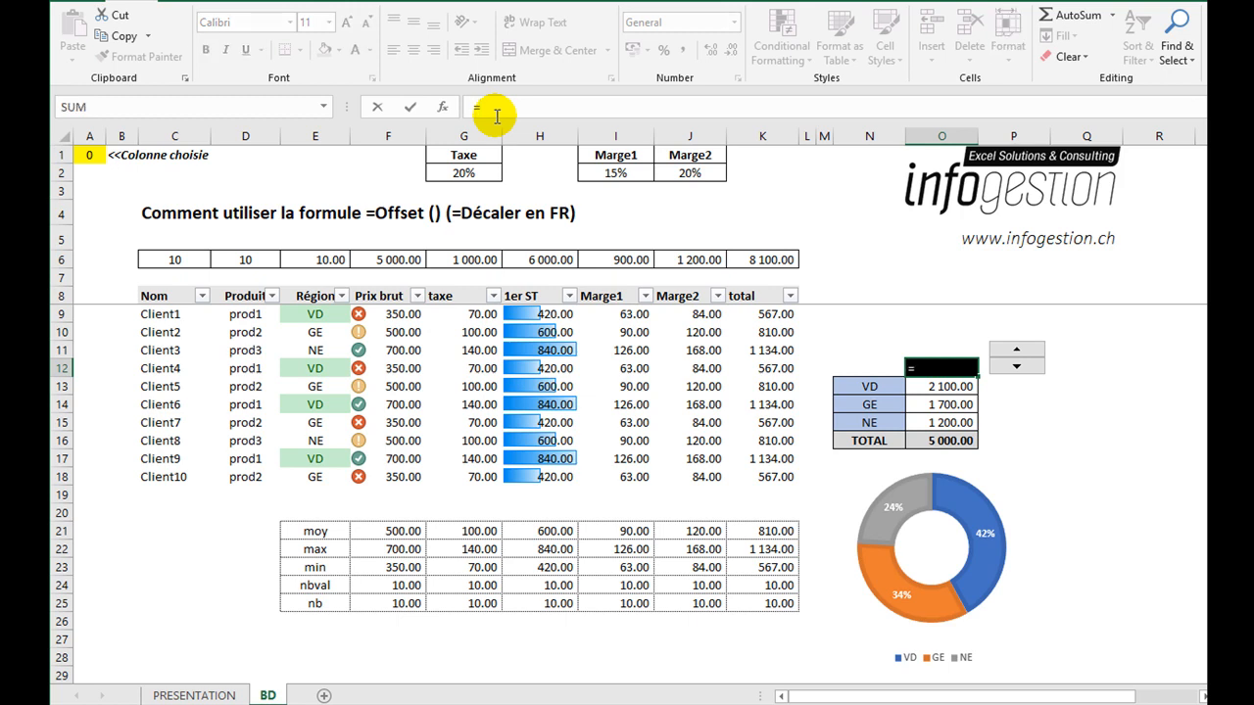
pyautogui.write('VLL')
pyautogui.press('Tab')
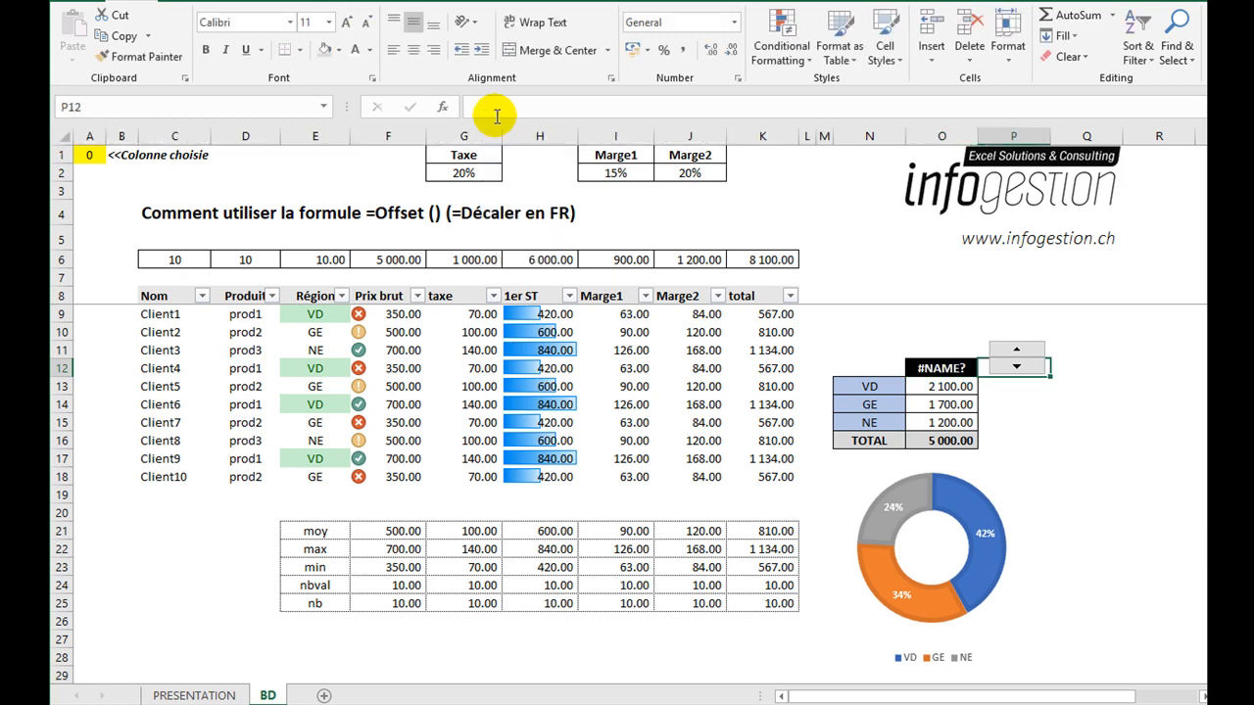
pyautogui.press('Left')
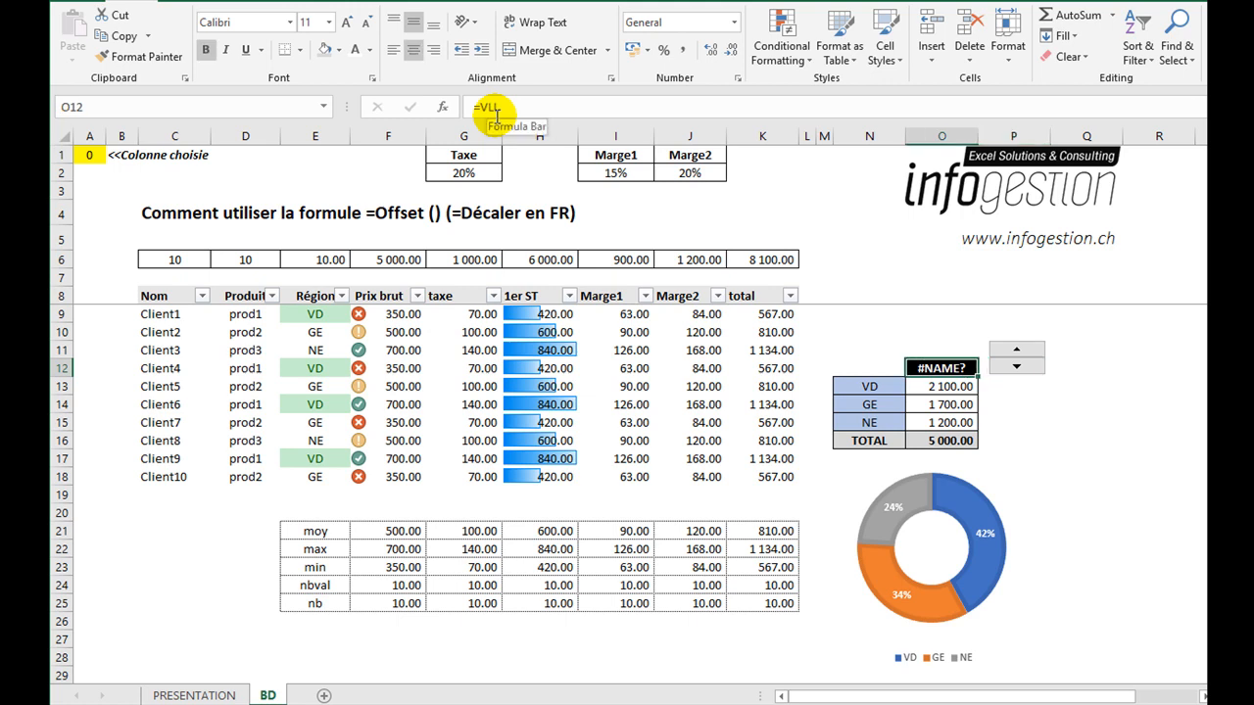
pyautogui.write('=VLL')
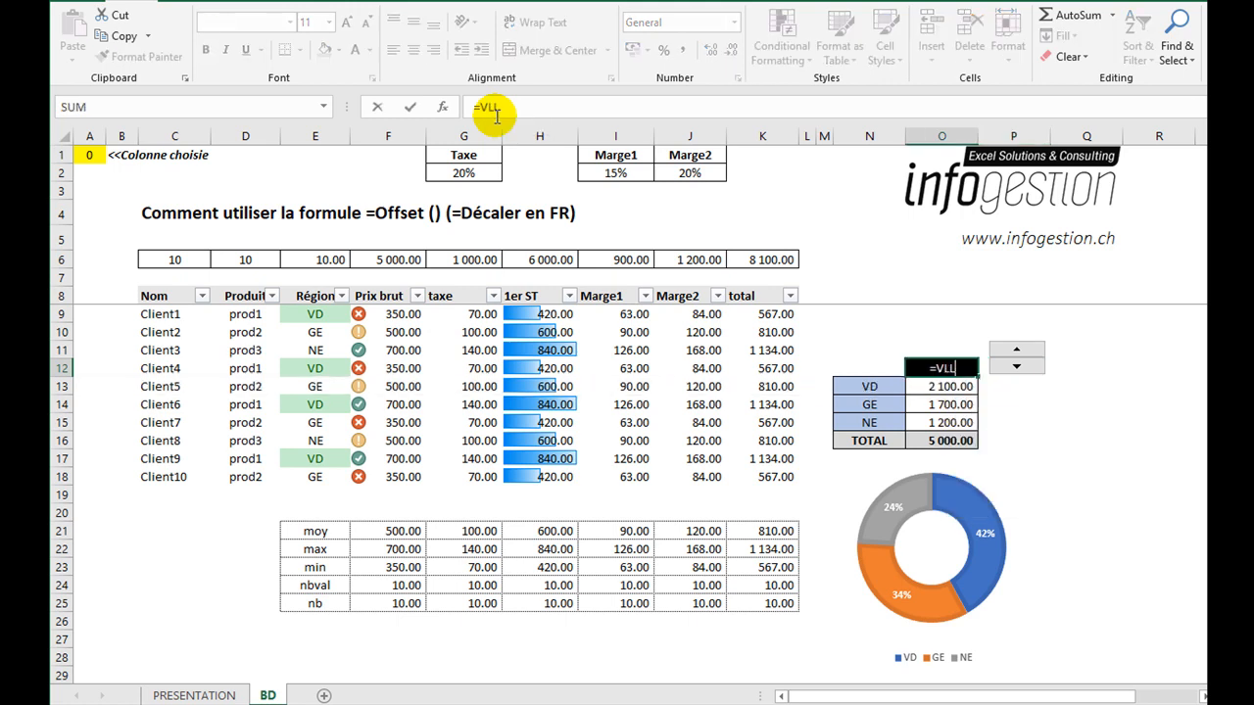
pyautogui.press('BackSpace')
pyautogui.write('O')
pyautogui.press('Tab')
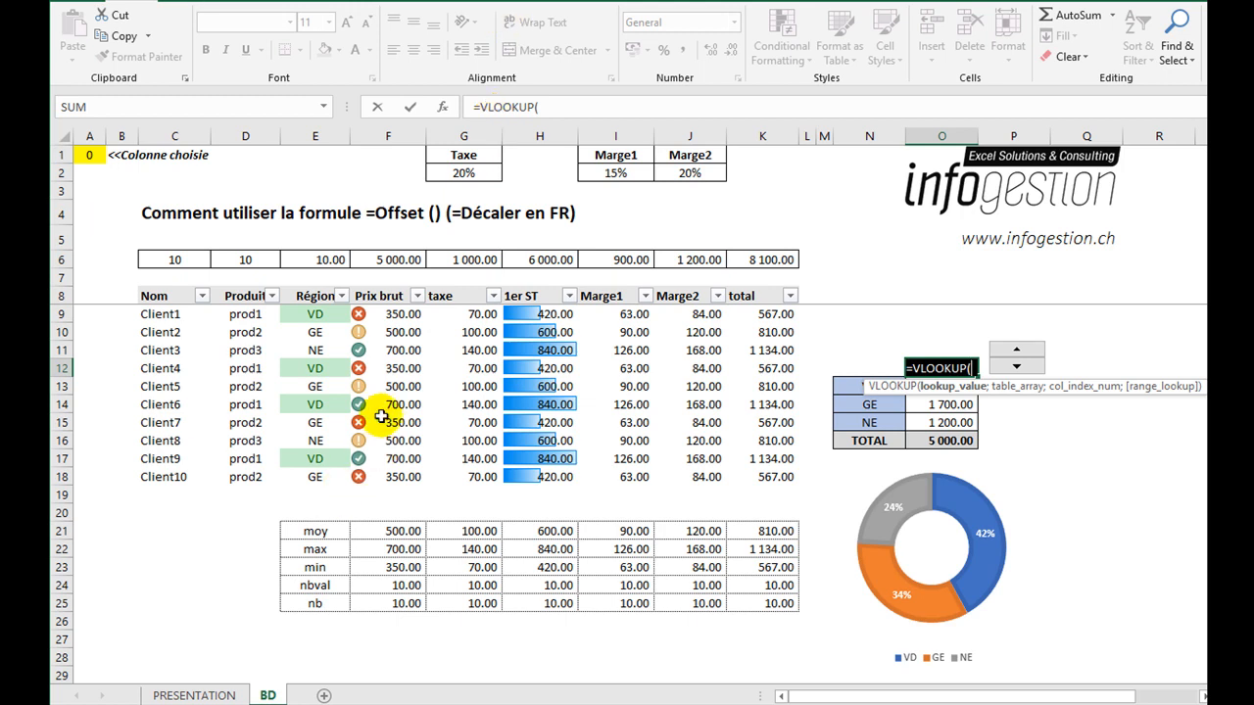
pyautogui.click(401, 294)
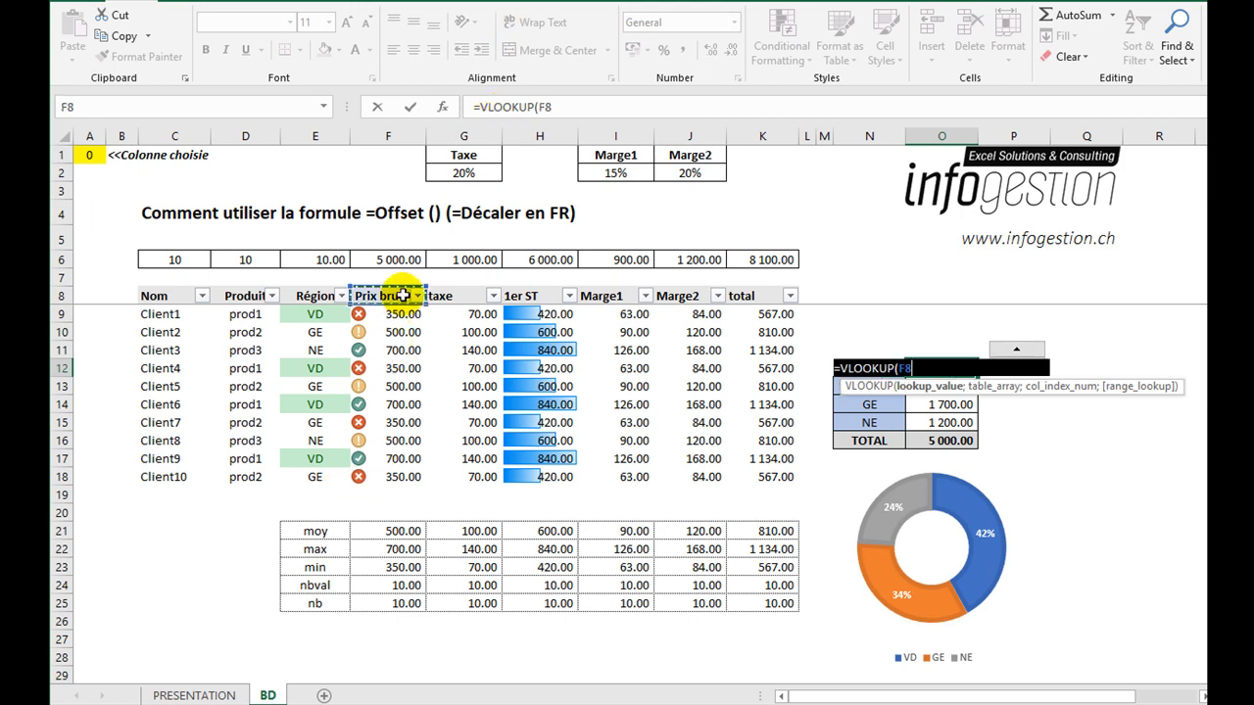
pyautogui.write(';')
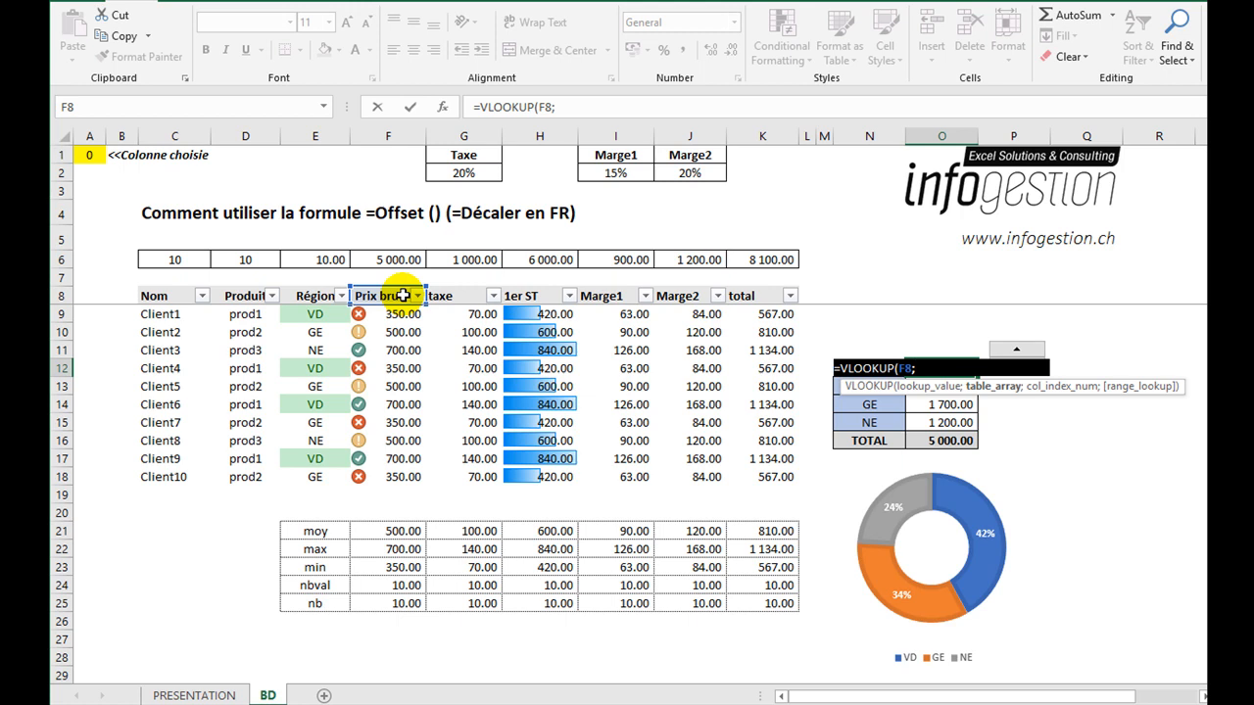
# Complete the VLOOKUP in O12 with table array F8:K8, column index A1+1 and exact match FALSE.
pyautogui.moveTo(401, 294); pyautogui.dragTo(766, 295)
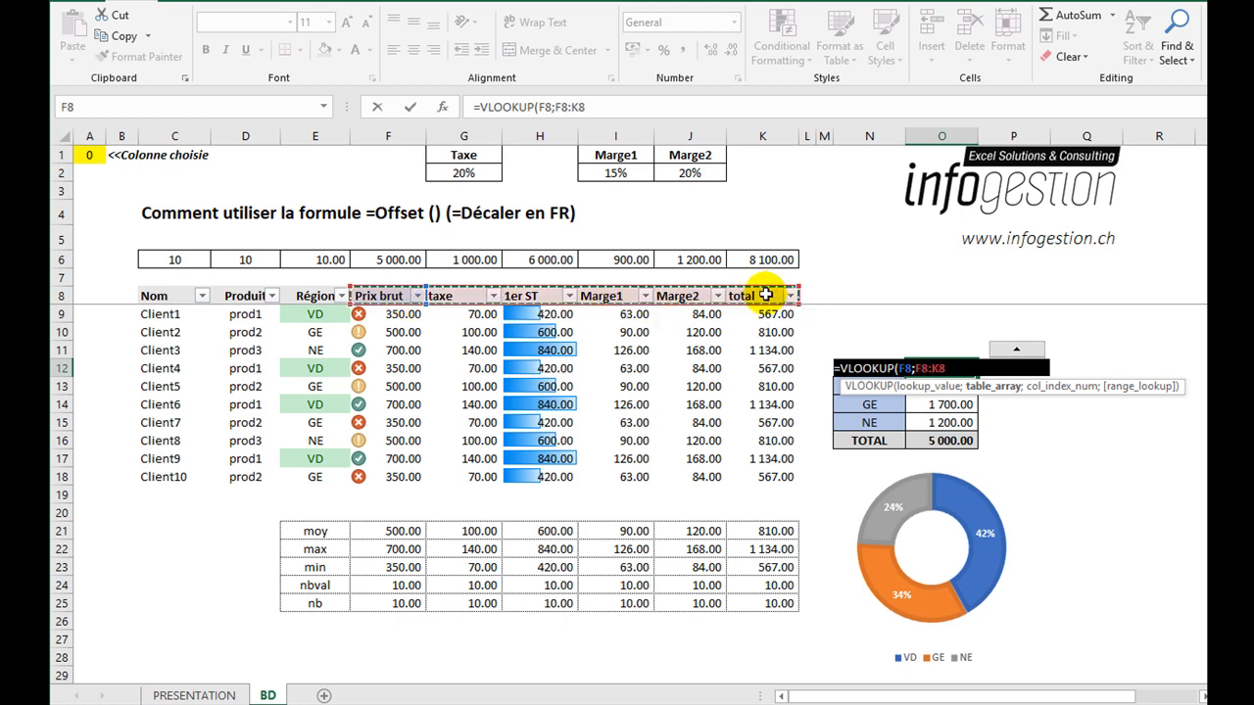
pyautogui.write(';')
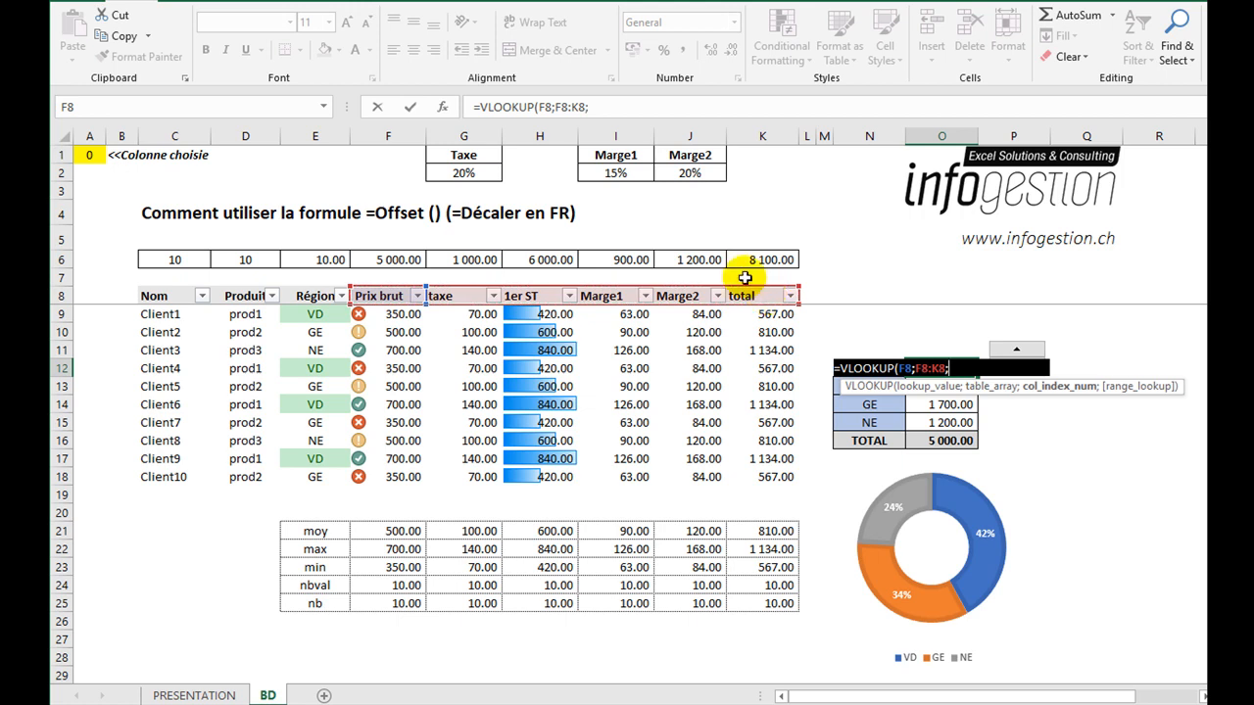
pyautogui.click(98, 157)
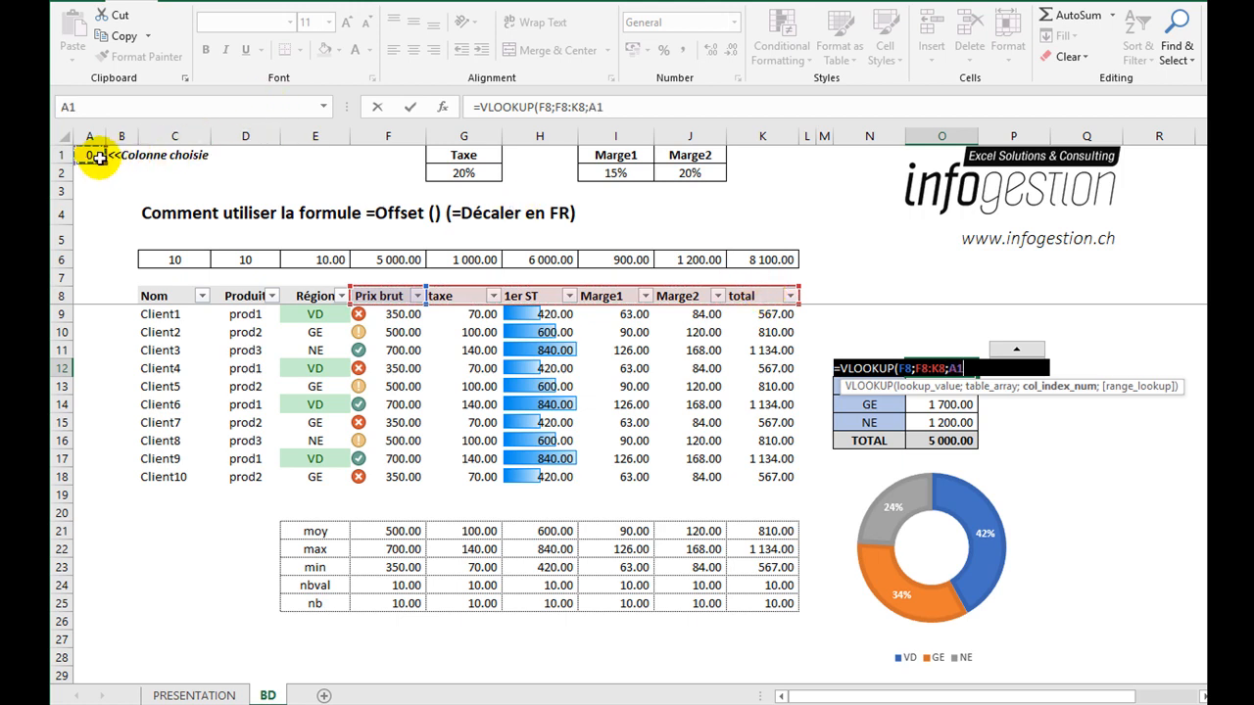
pyautogui.write('+1')
pyautogui.write(';FAL')
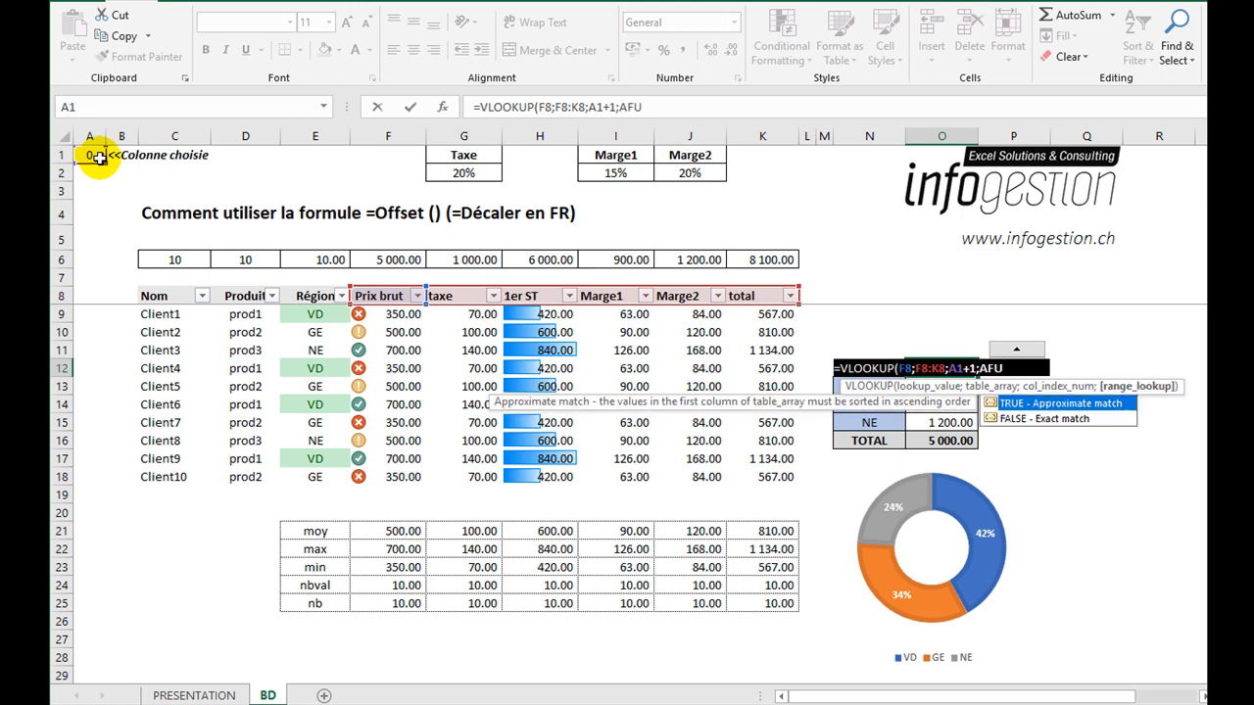
pyautogui.write('SE')
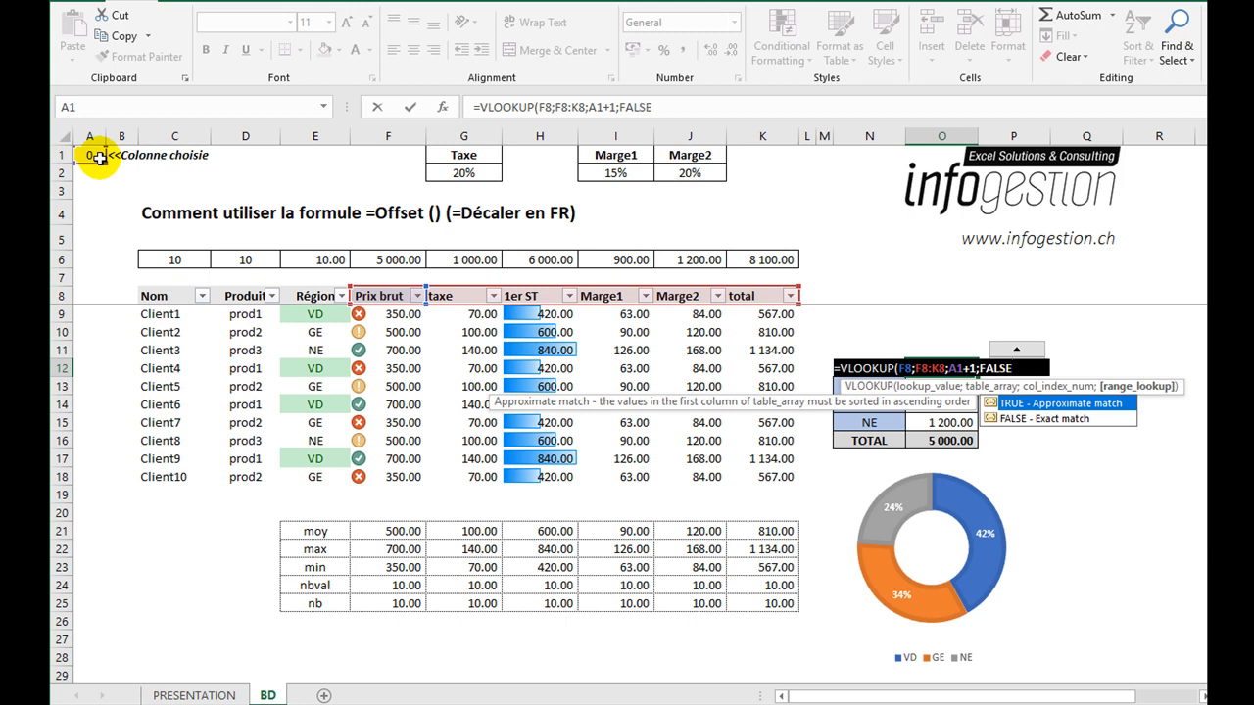
pyautogui.press('Return')
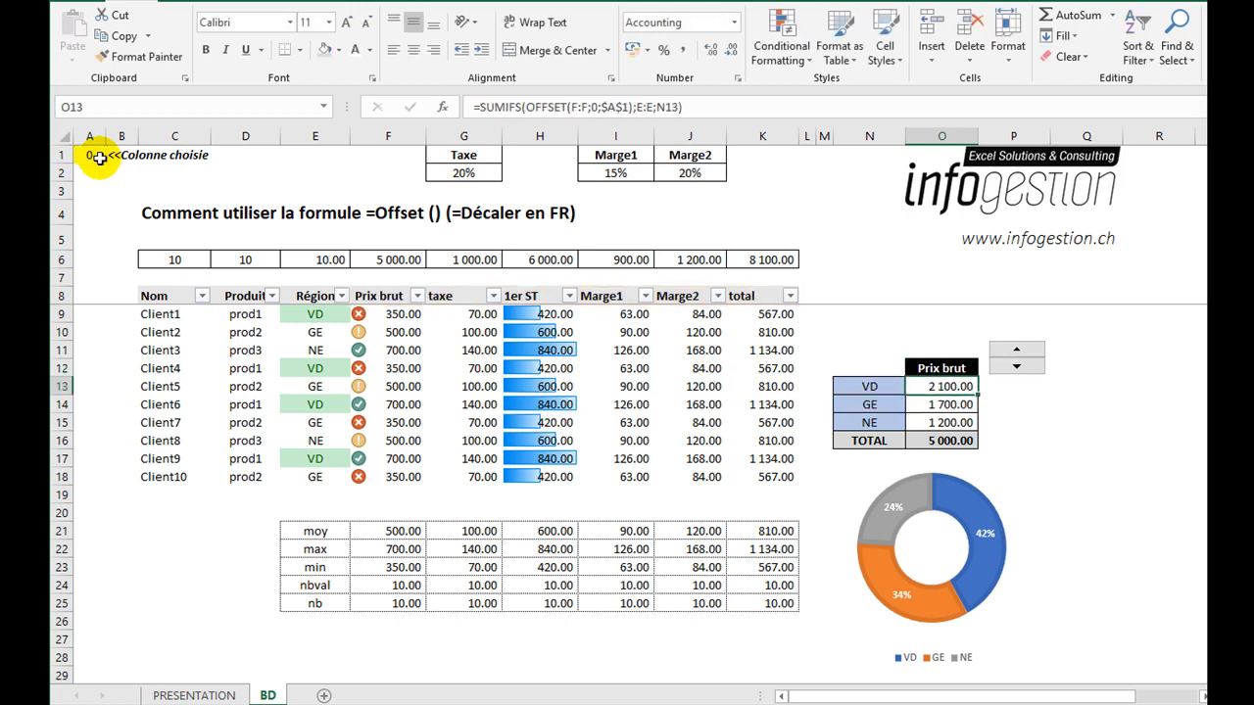
# Test the dynamic header in O12 by stepping the spin button up until A1 reaches 5.
pyautogui.click(966, 368)
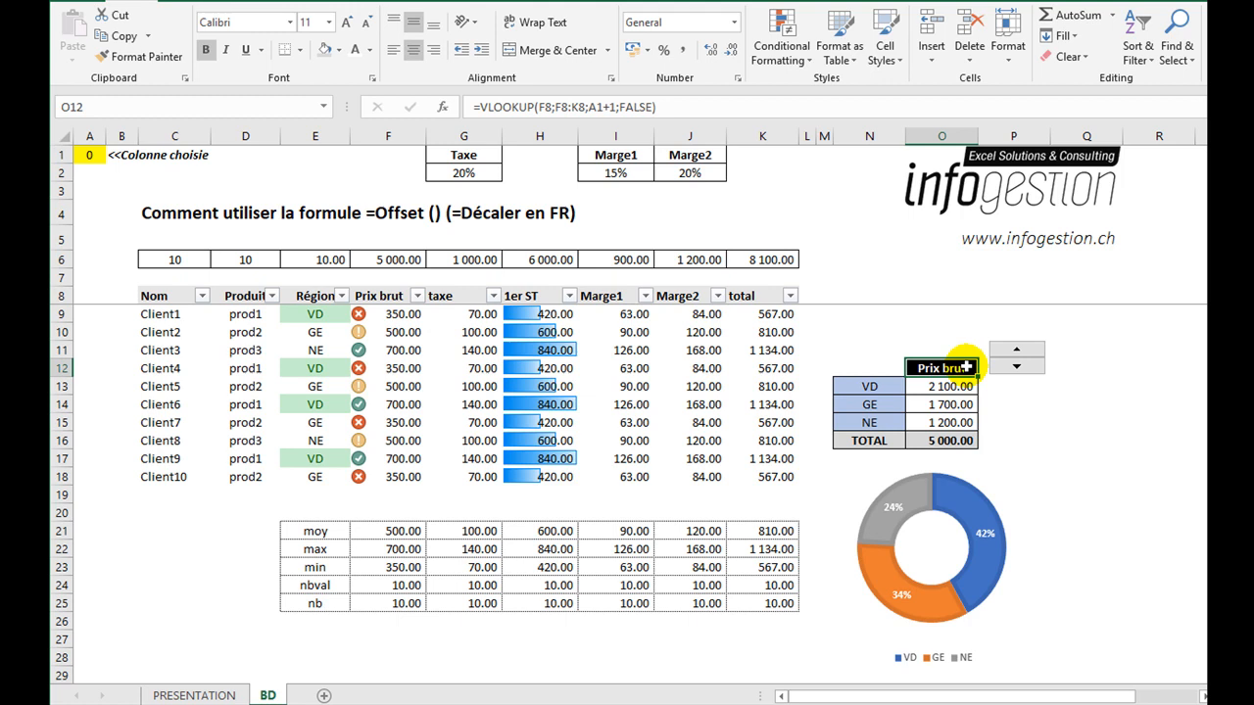
pyautogui.click(1016, 351)
pyautogui.click(1017, 351)
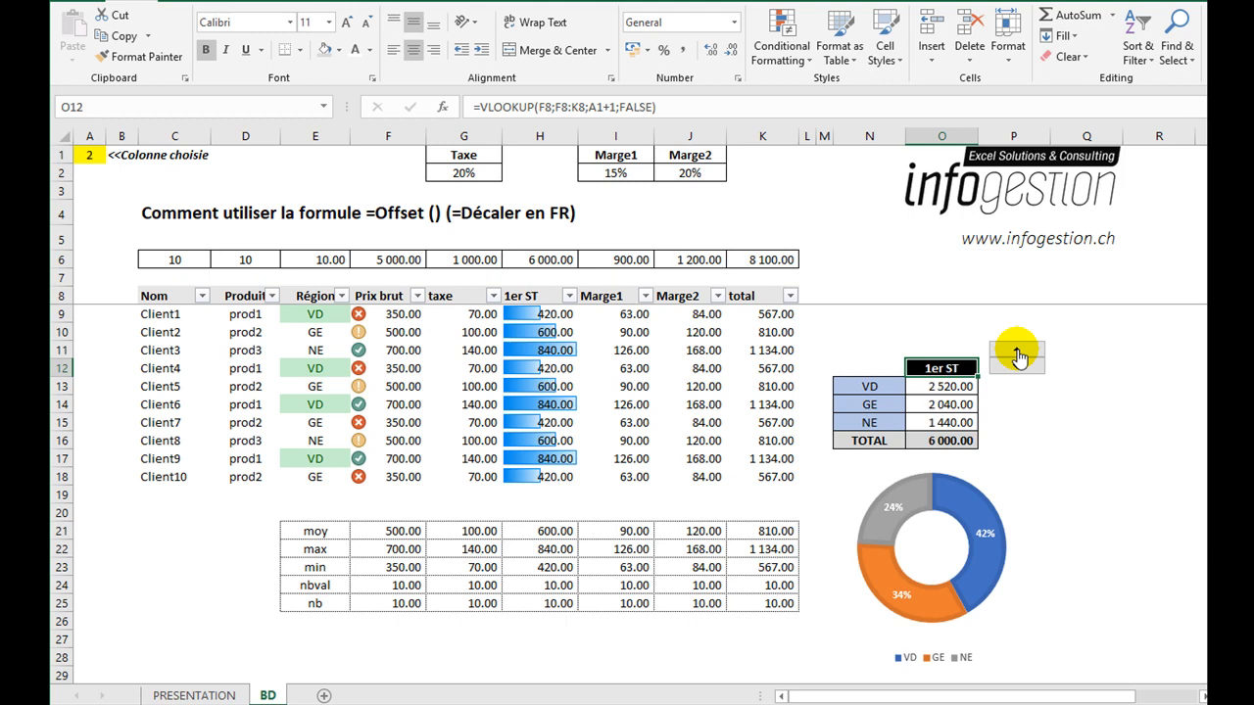
pyautogui.click(1016, 351)
pyautogui.click(1017, 351)
pyautogui.click(1017, 350)
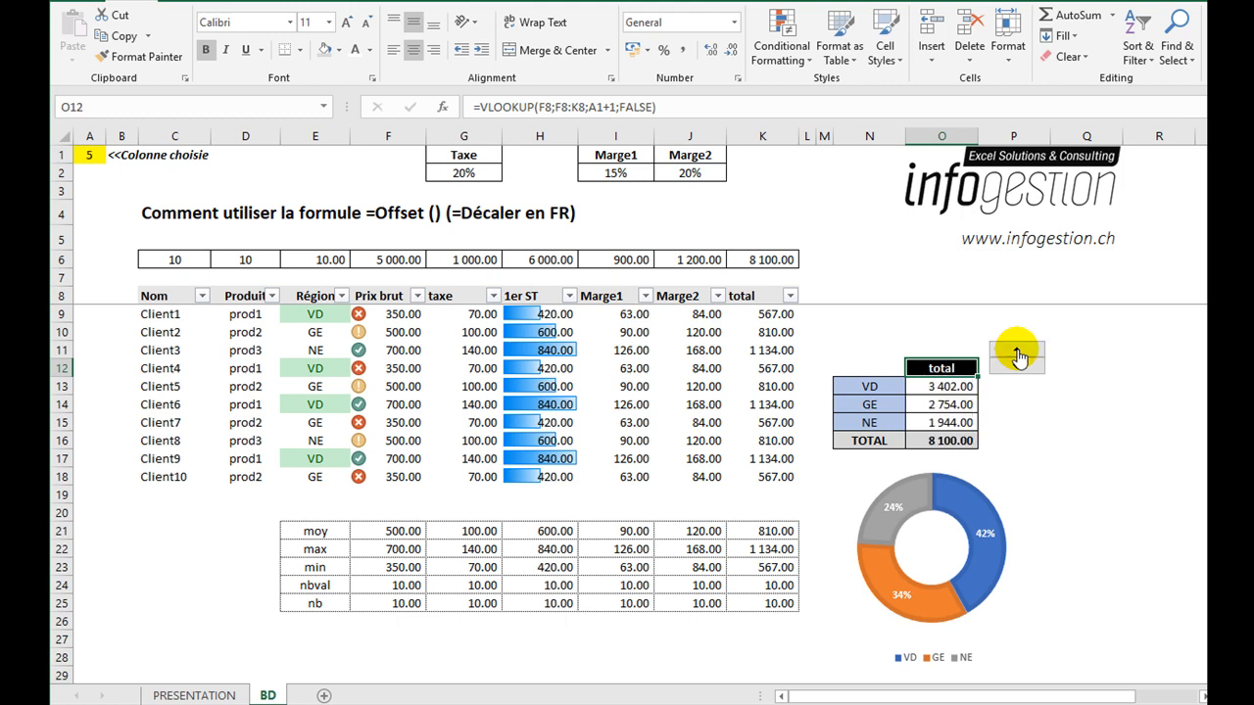